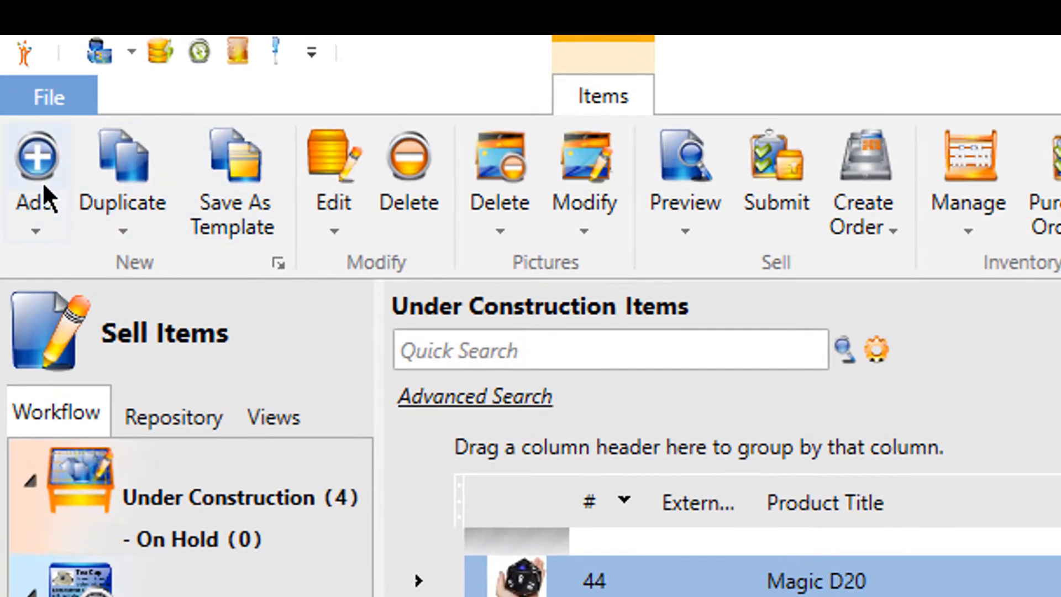
- Create a new item in a maximized item window and give it the product title Dice
left_click(42, 181)
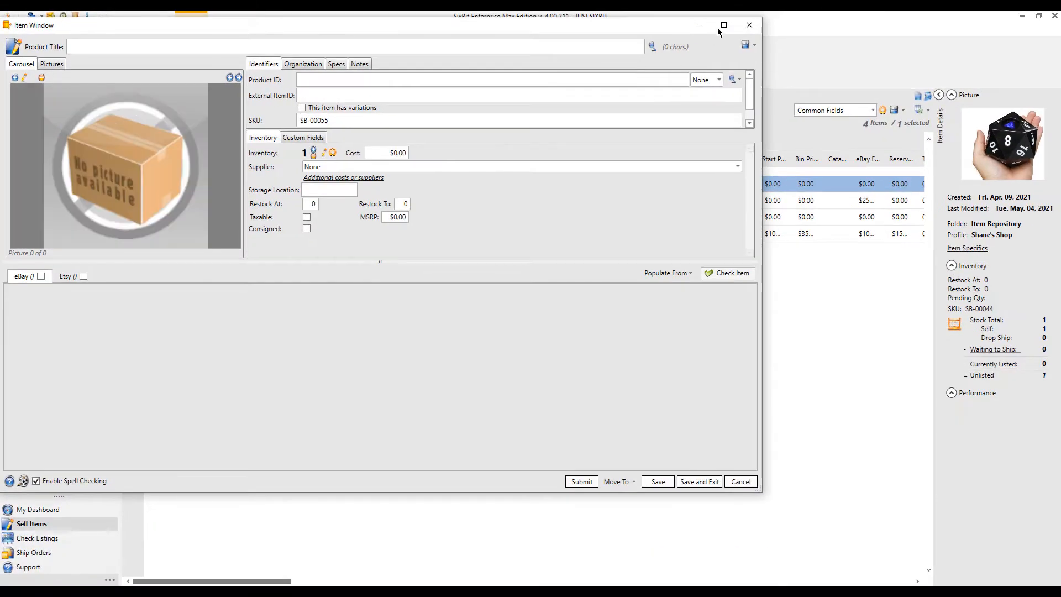
left_click(755, 26)
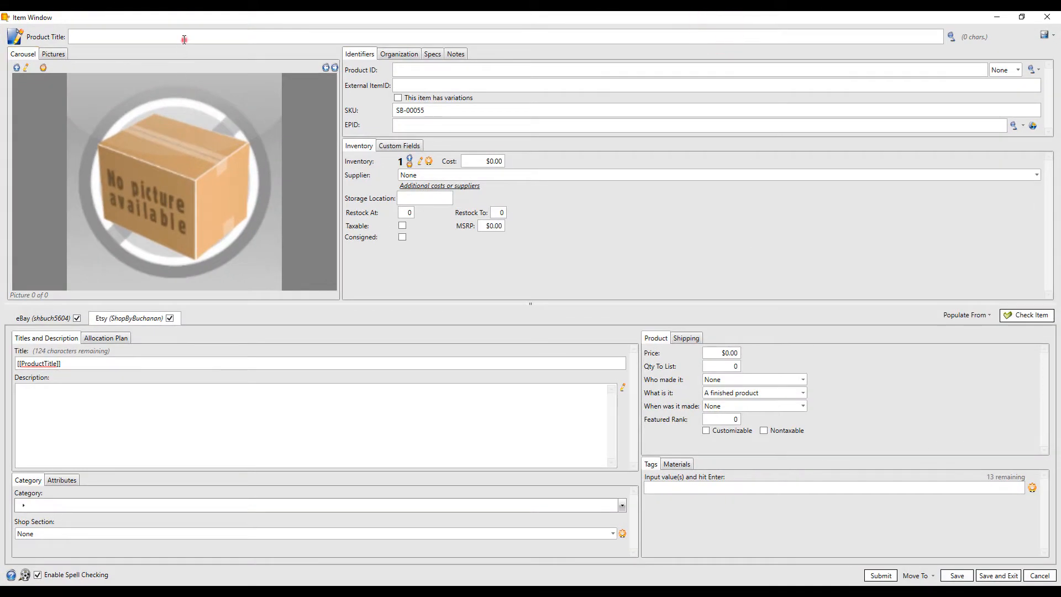
left_click(193, 38)
type("Dice")
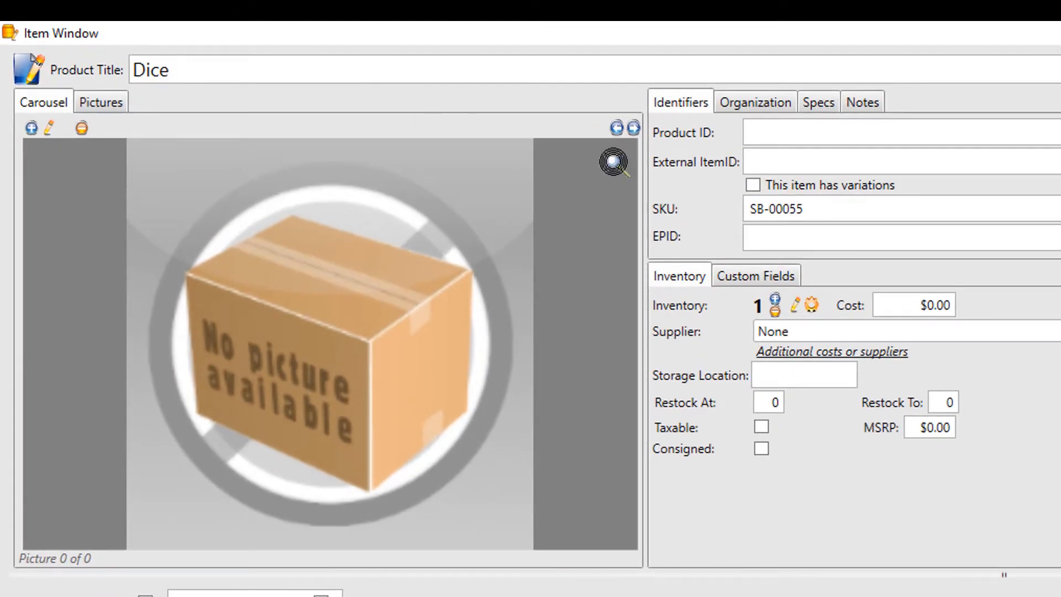
- Enable variations for the item using the <Manual> variation set
left_click(753, 185)
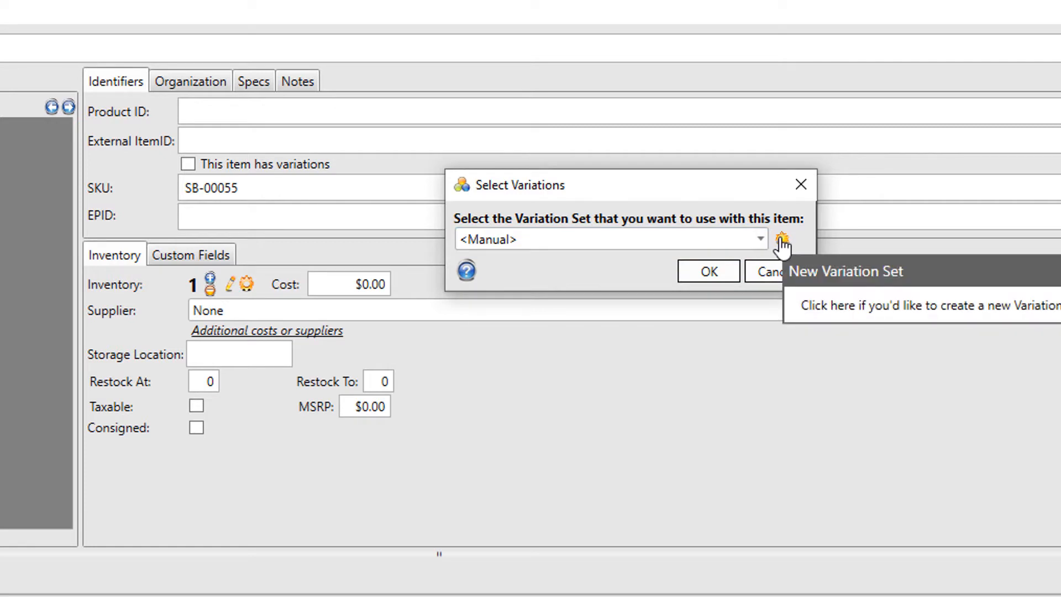
left_click(760, 239)
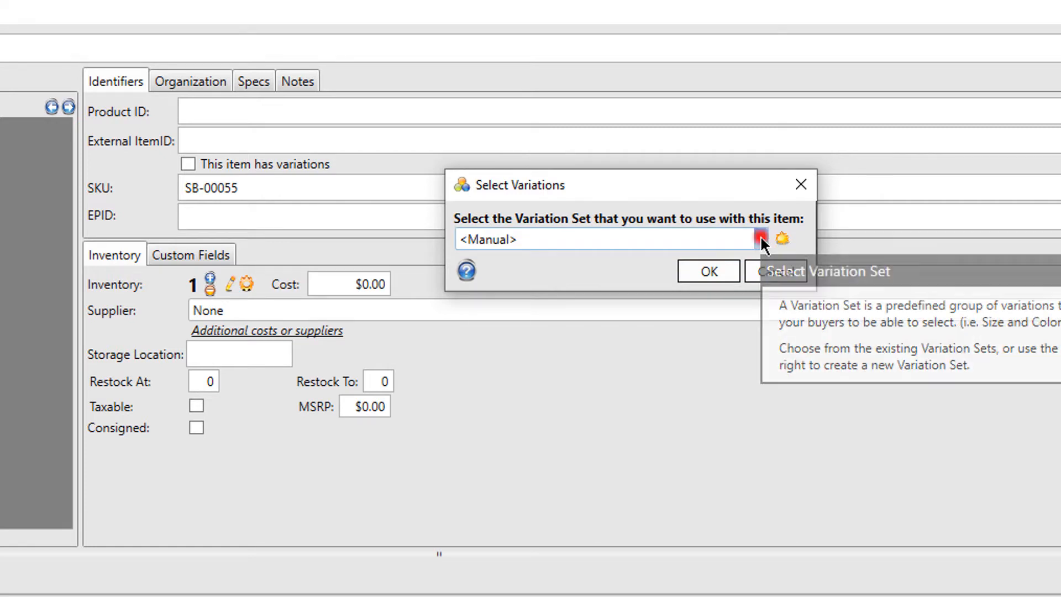
left_click(759, 247)
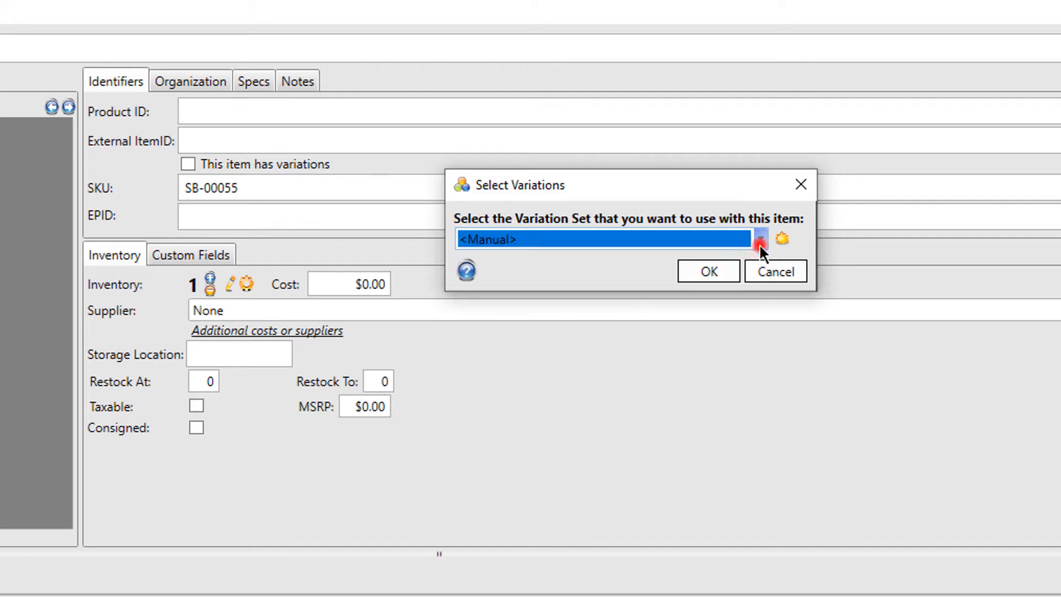
left_click(621, 272)
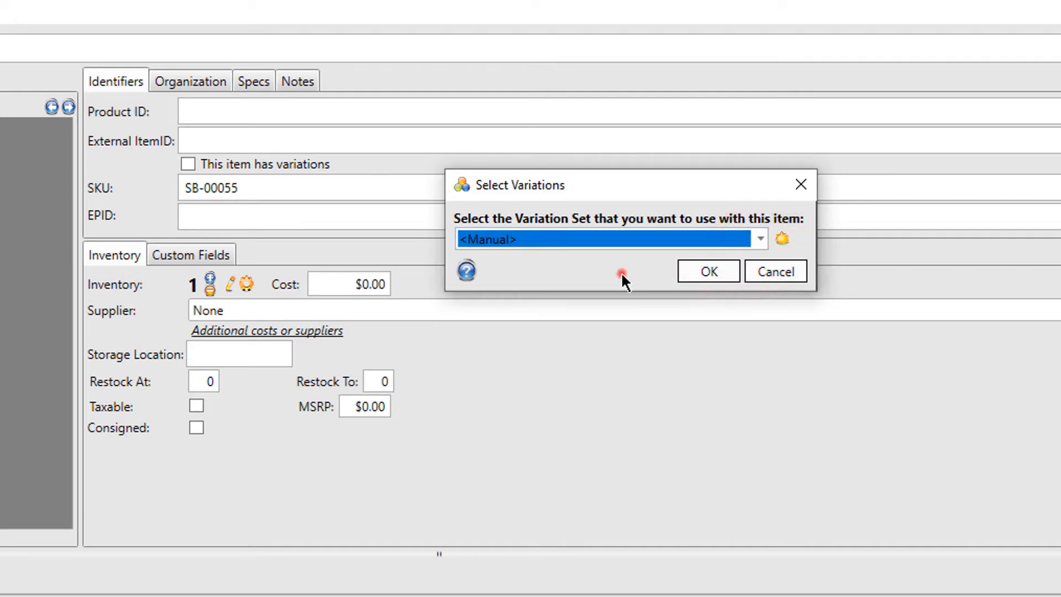
left_click(708, 273)
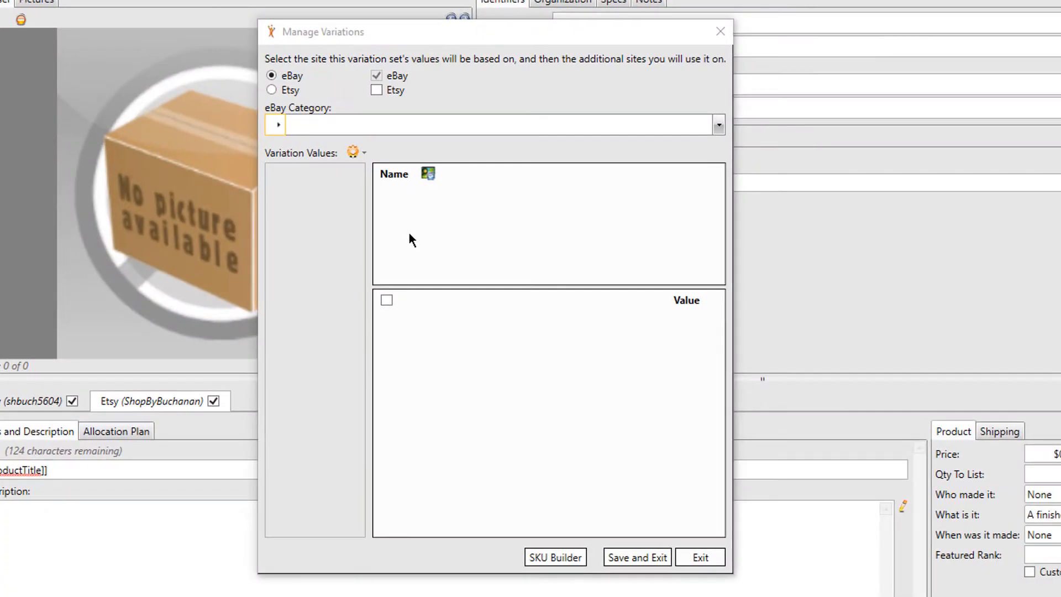
left_click(293, 77)
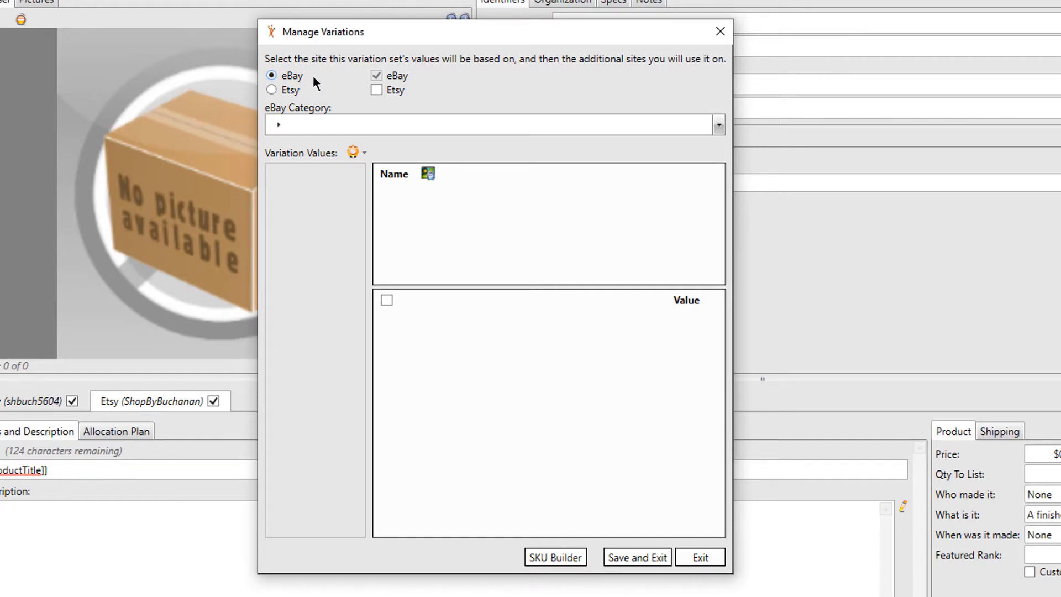
left_click(377, 76)
left_click(377, 89)
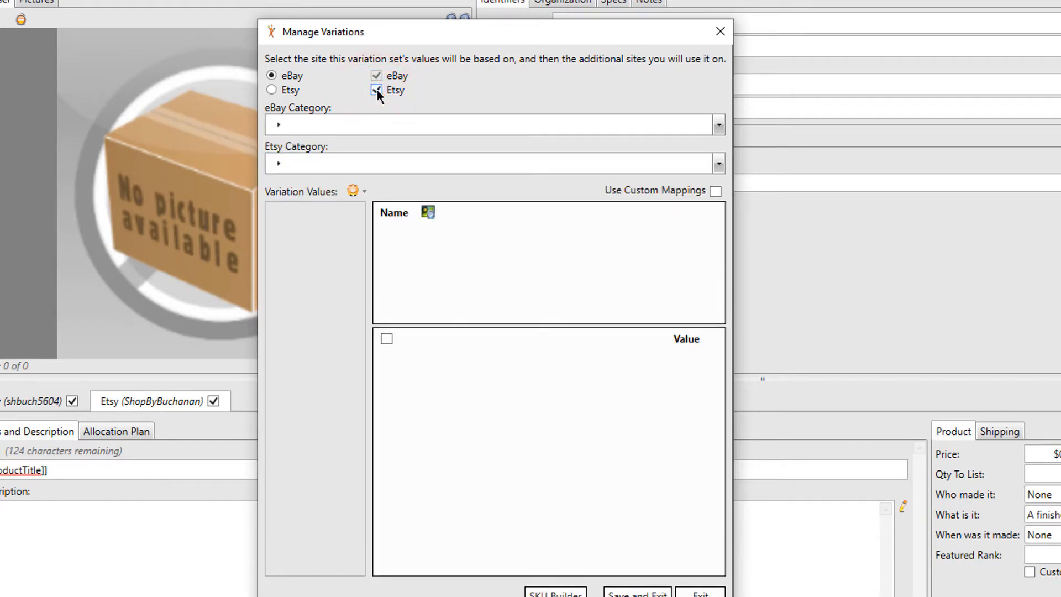
left_click(376, 90)
- Set the eBay category to Toys & Hobbies > Games > Game Pieces, Parts and add Color as a variation
left_click(279, 124)
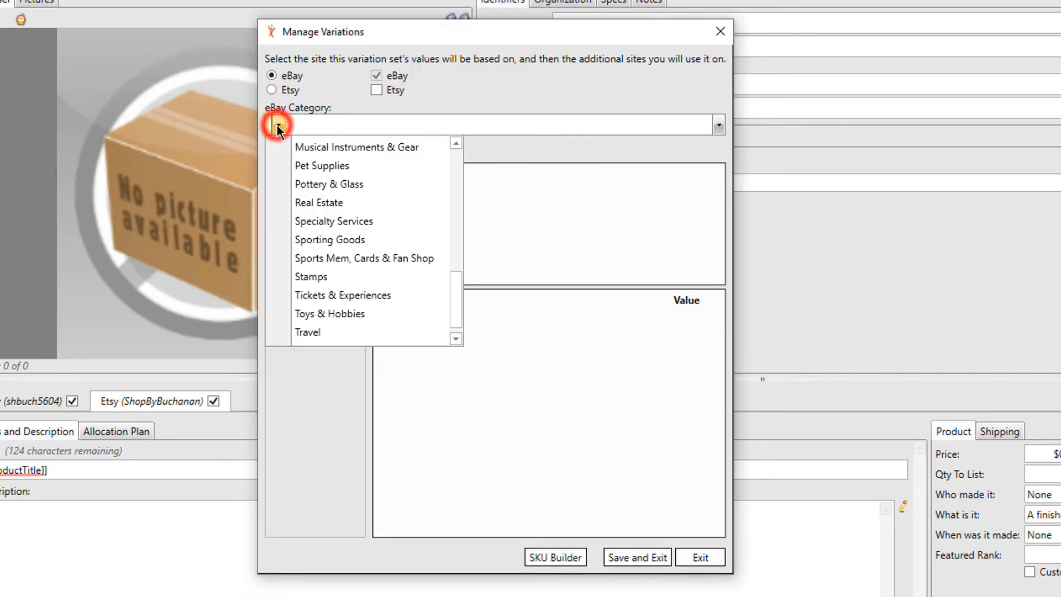
left_click(331, 312)
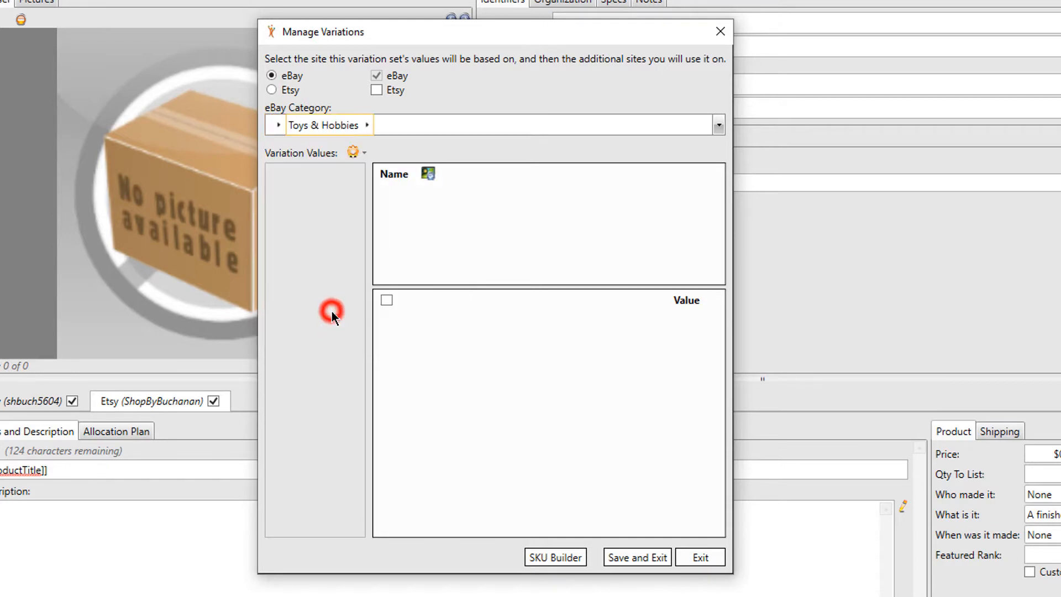
left_click(367, 126)
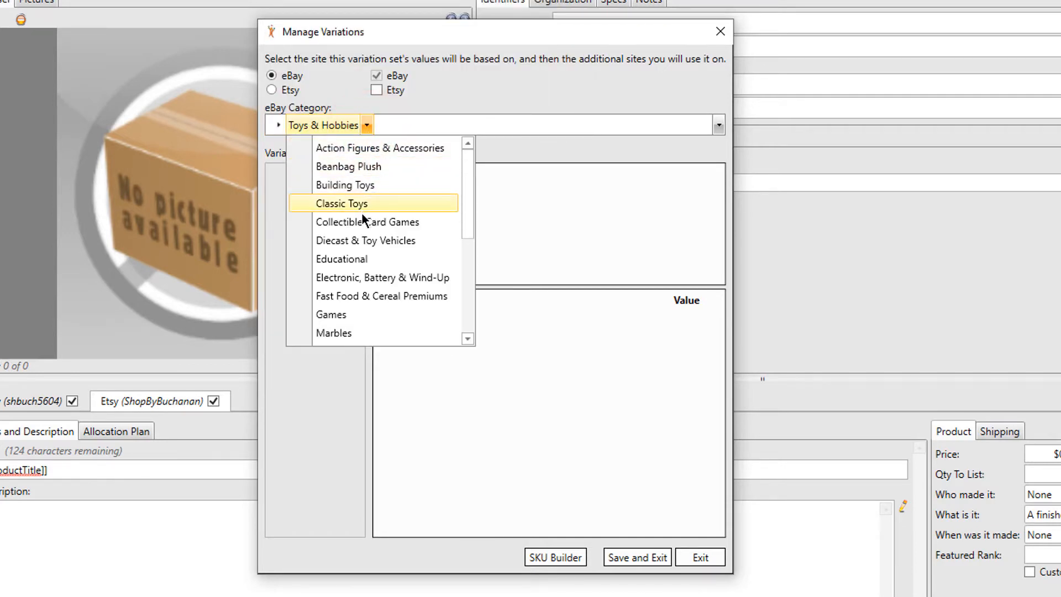
left_click(356, 313)
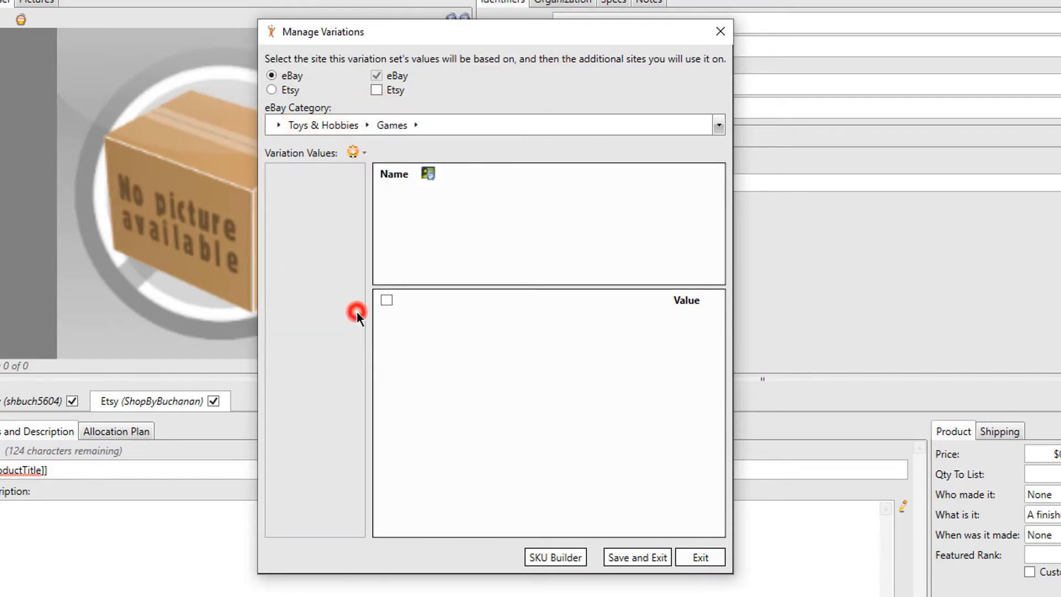
left_click(416, 125)
left_click(414, 223)
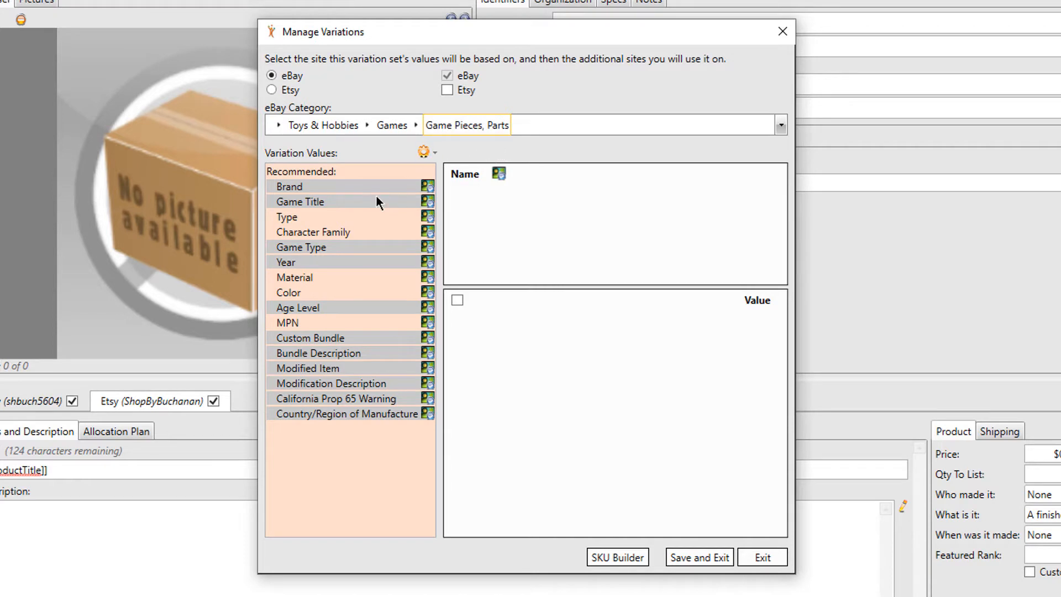
left_click(317, 289)
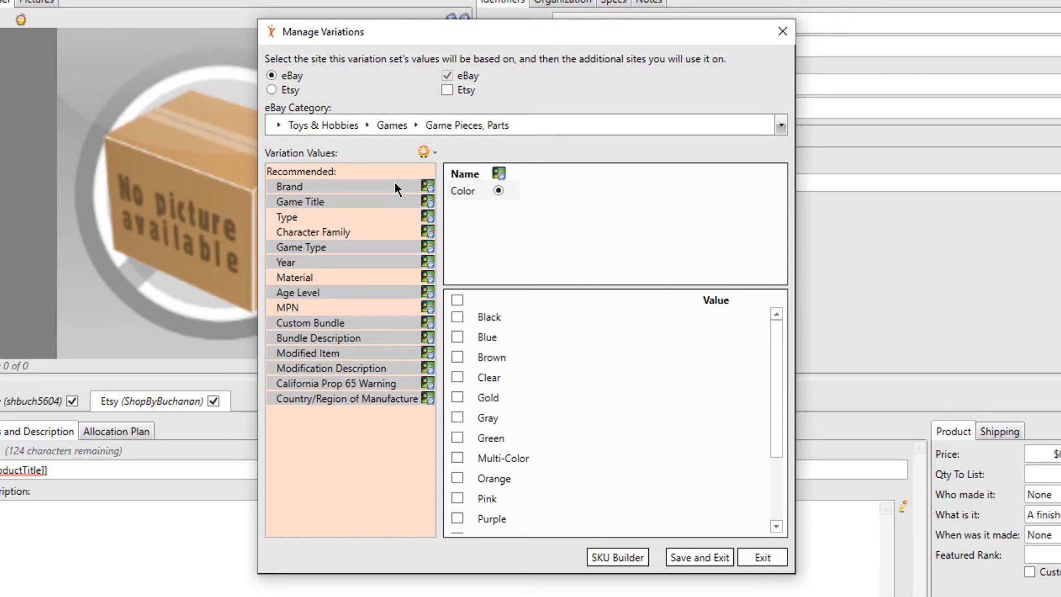
- Create a custom eBay item specific named Sides for the Game Pieces, Parts category
left_click(435, 155)
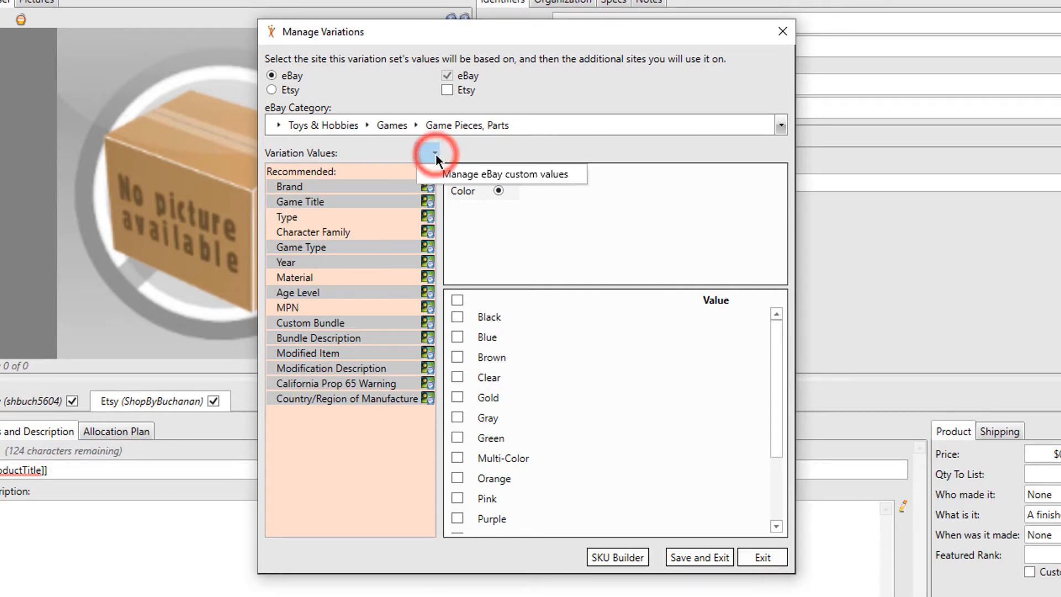
left_click(436, 172)
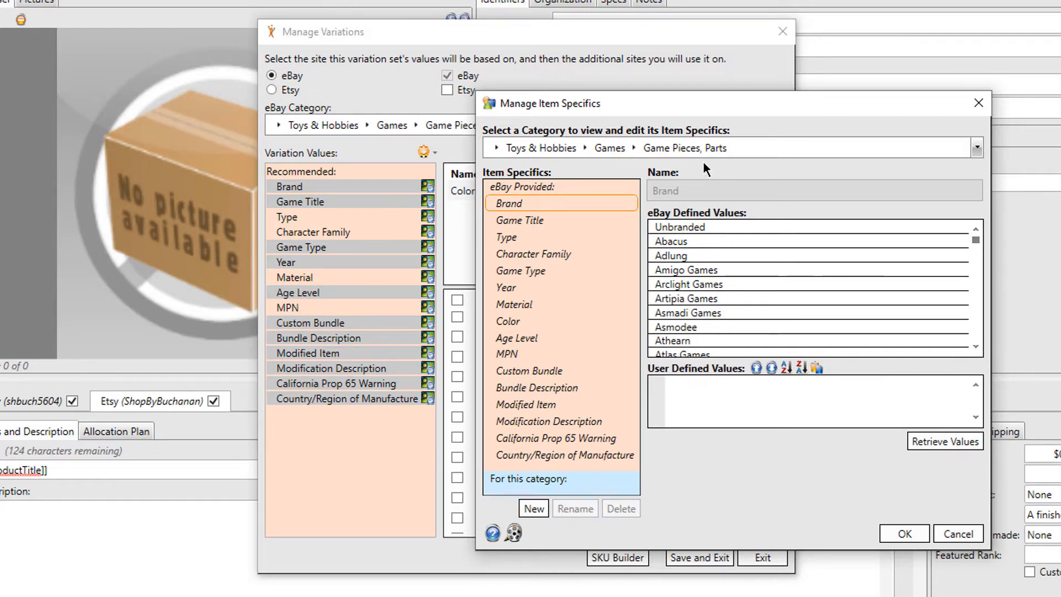
left_click(544, 508)
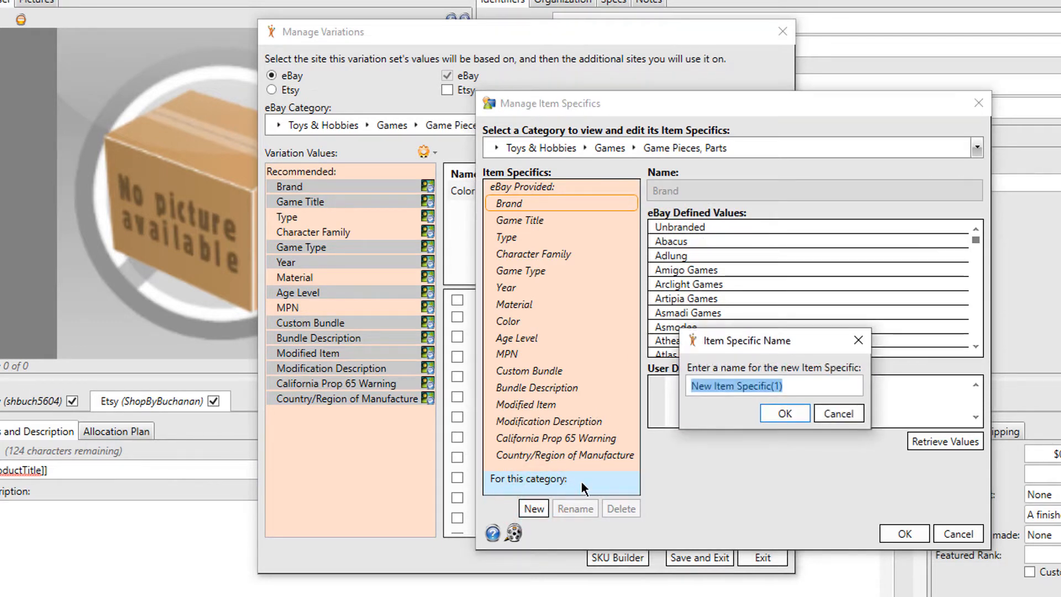
type("Sides")
key("Return")
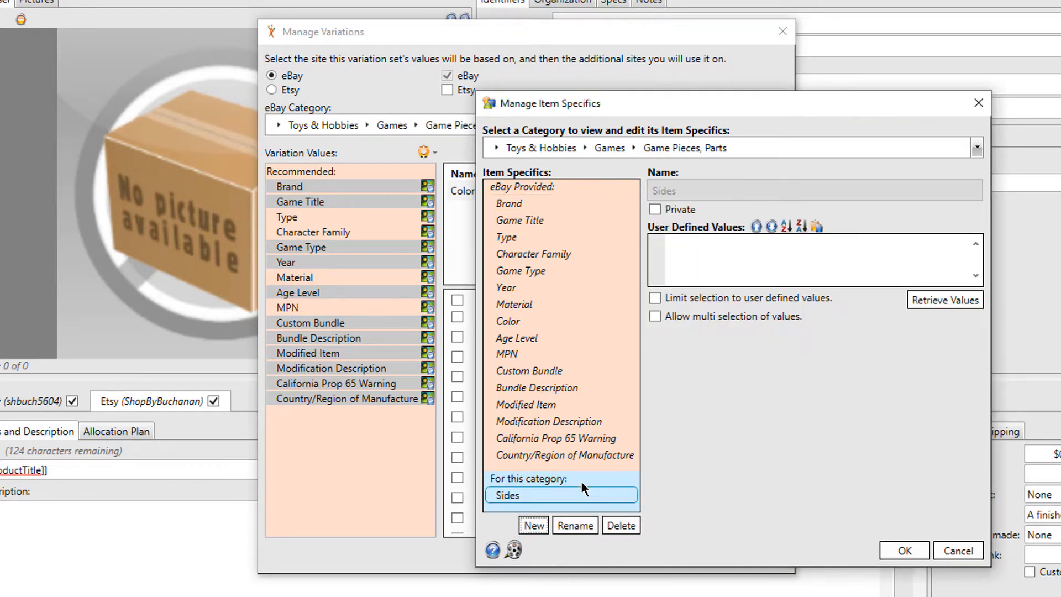
- Give the Sides item specific the user-defined values 4, 6, 8, 10, 12 and 20, and save the item specifics
left_click(580, 493)
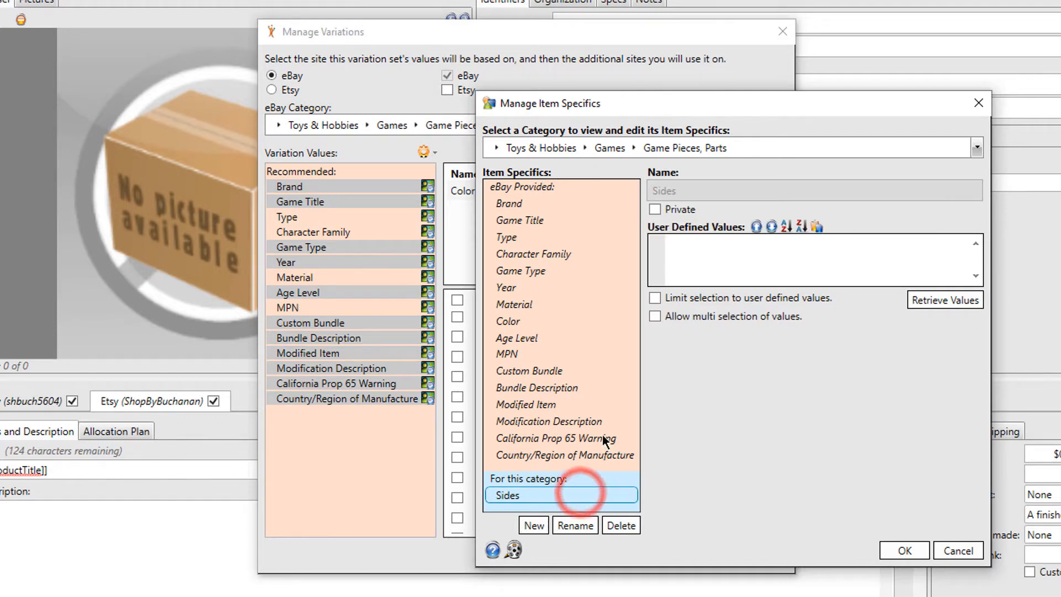
left_click(692, 241)
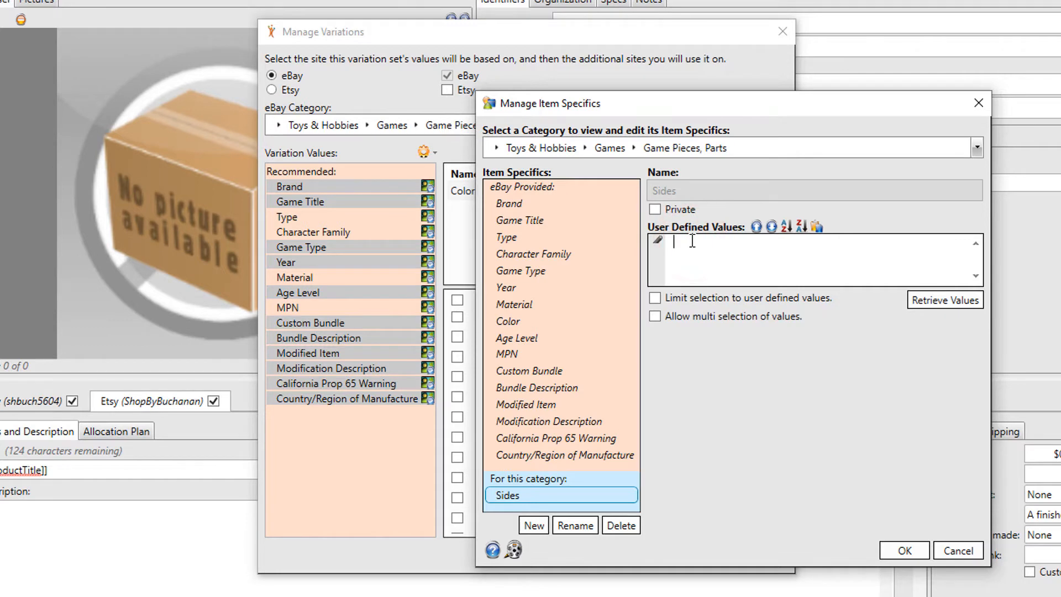
type("4")
key("Return")
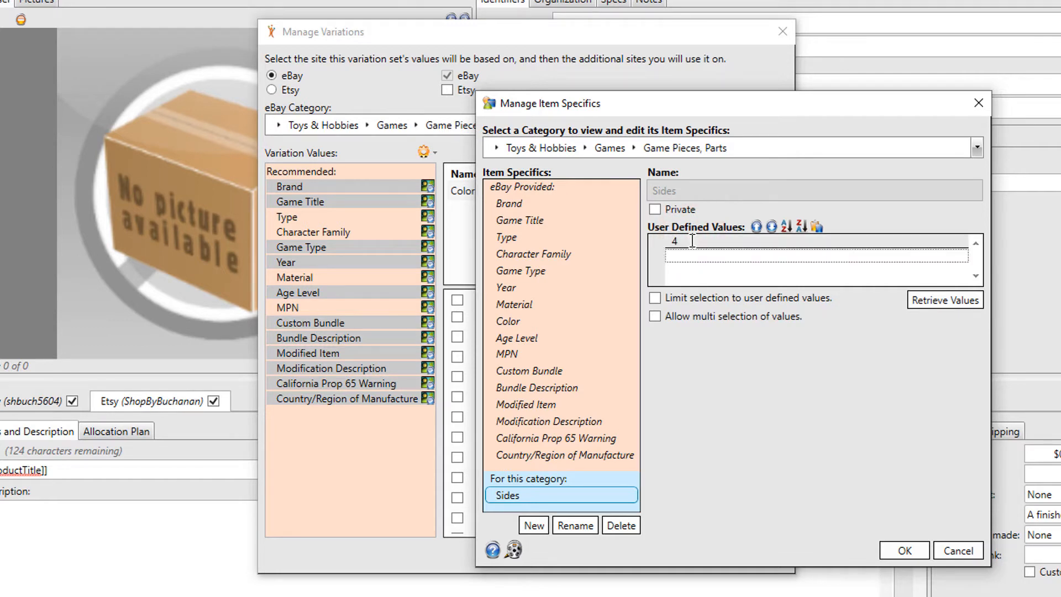
type("6")
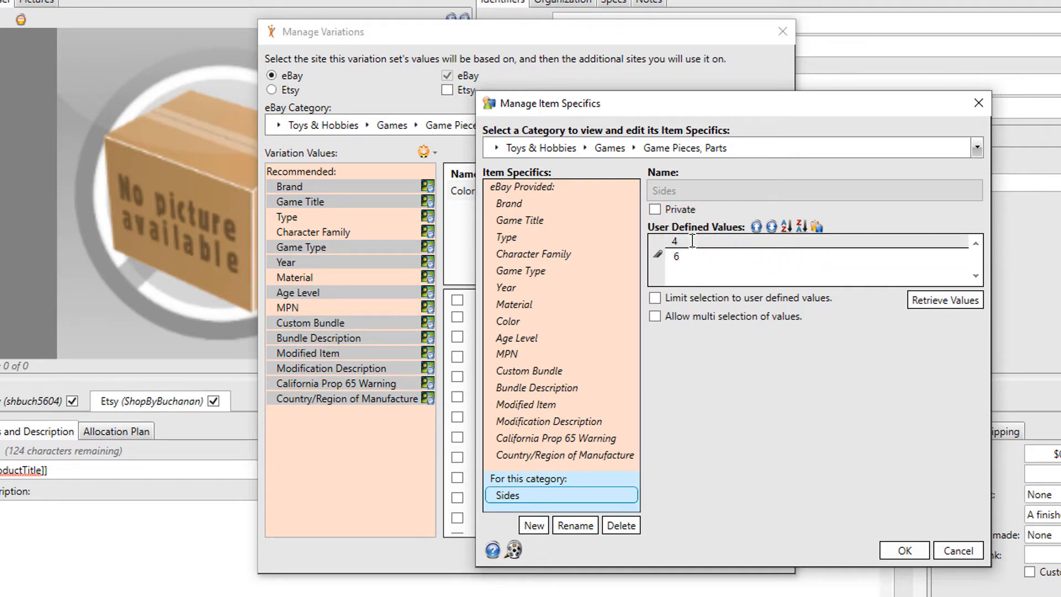
key("Return")
type("8")
key("Return")
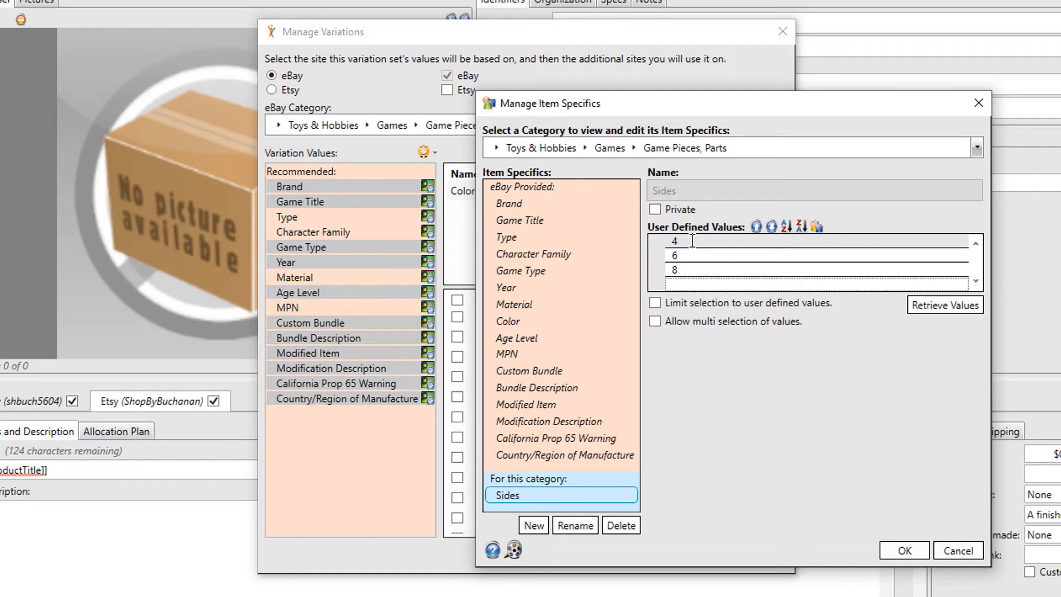
type("10")
key("Return")
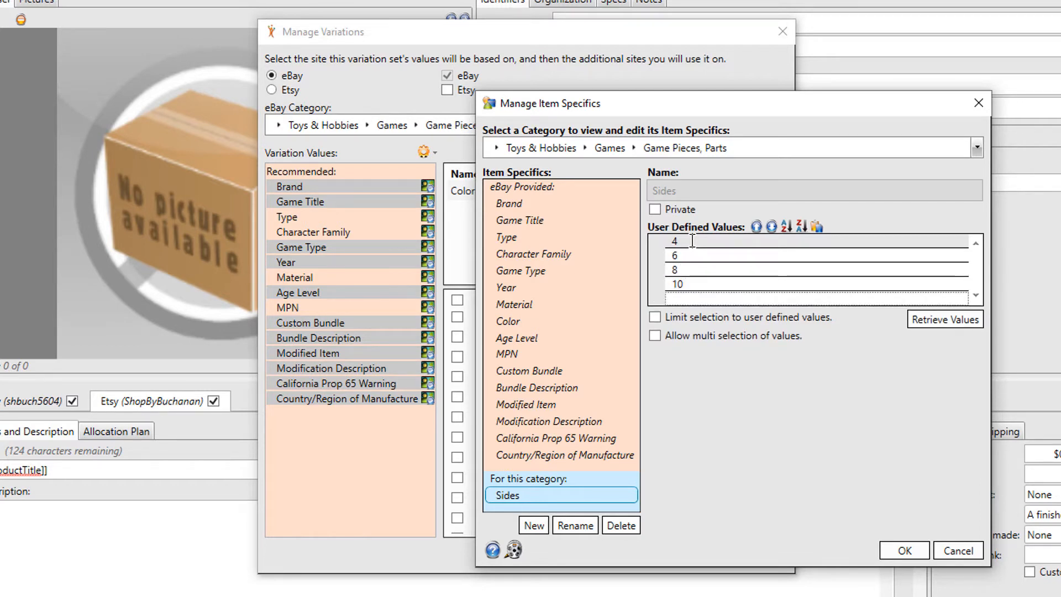
type("12")
key("Return")
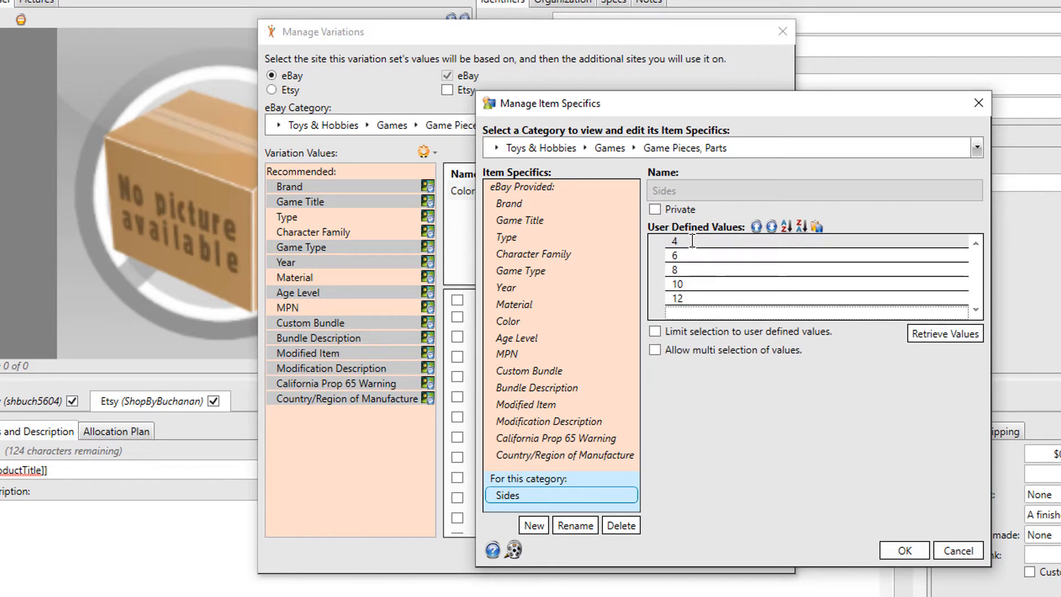
type("20")
key("Return")
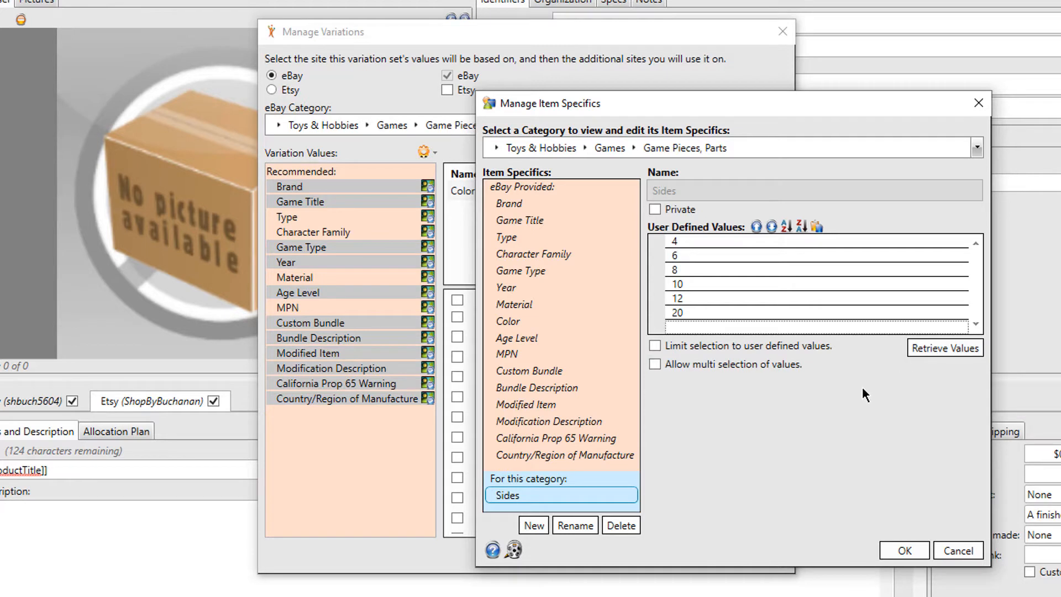
left_click(891, 549)
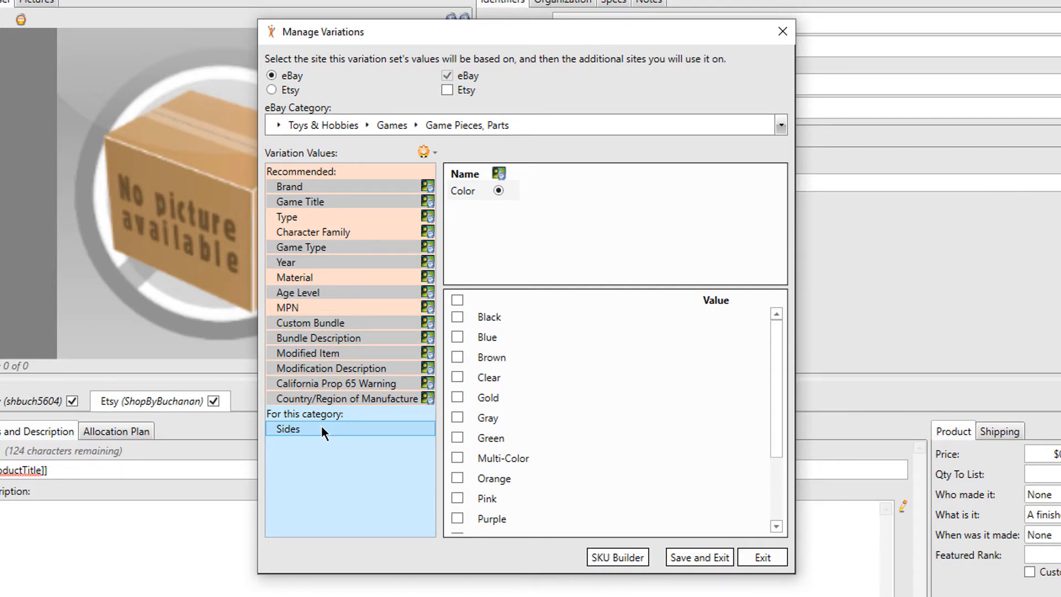
- Add Sides as a second variation and check the available values of both Color and Sides
double_click(321, 425)
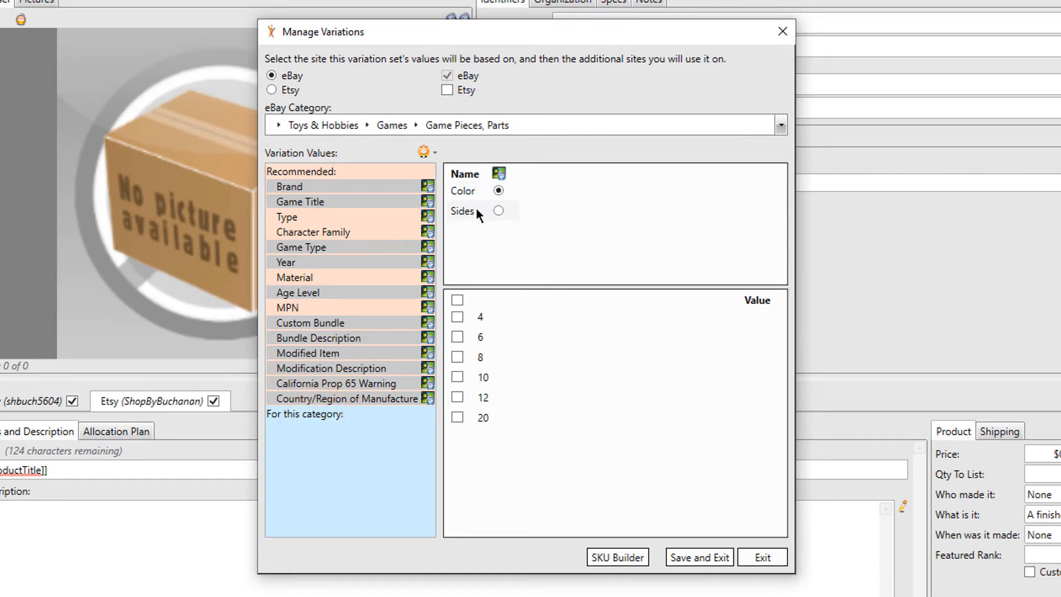
left_click(479, 190)
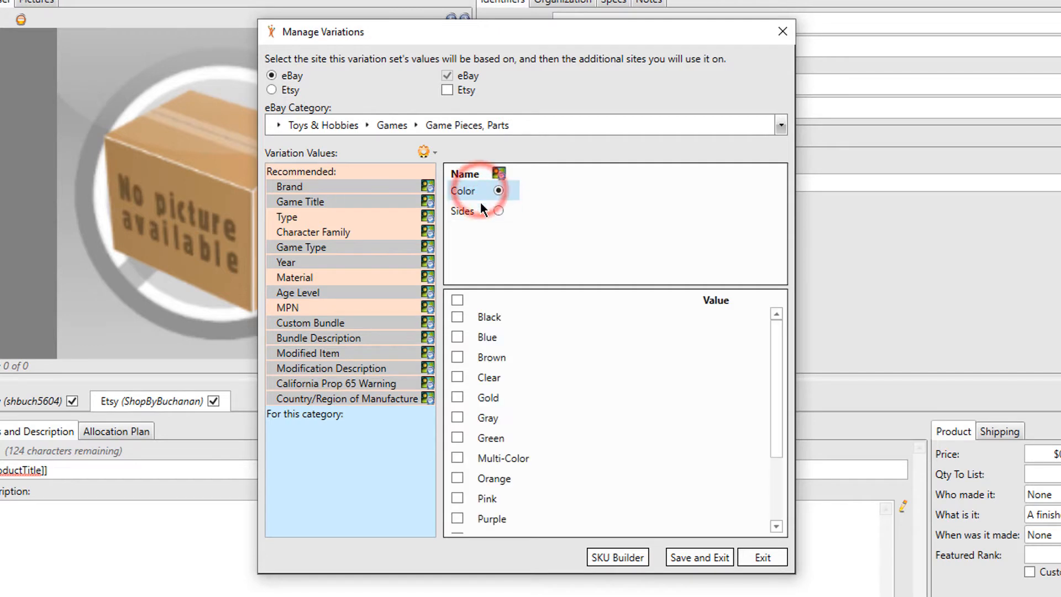
left_click(479, 209)
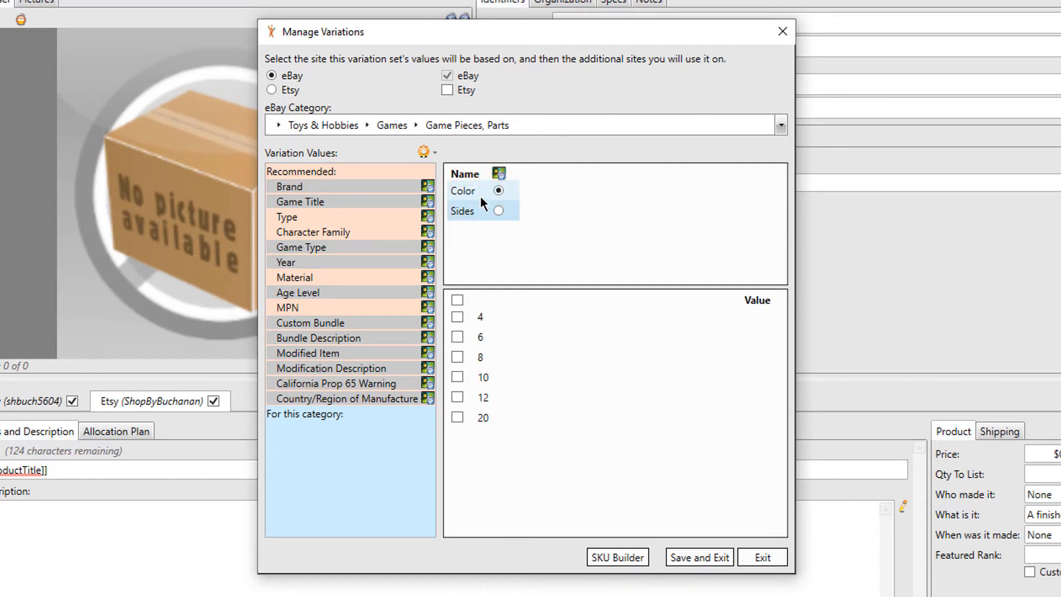
left_click(516, 184)
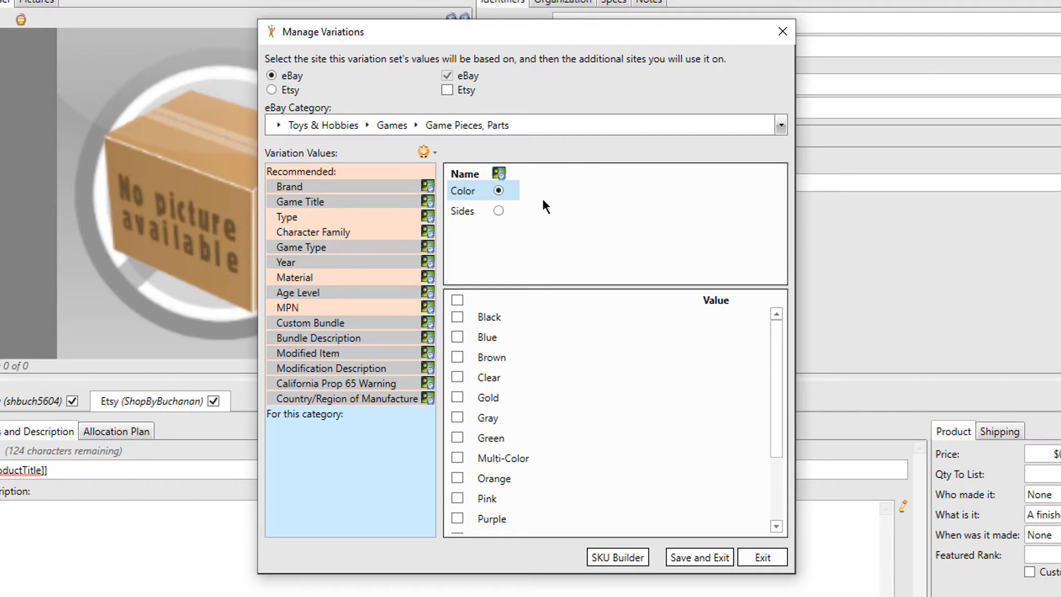
- Customize the automatic SKU generation with dash separators after the item ID prefix and after the Sides value
left_click(633, 557)
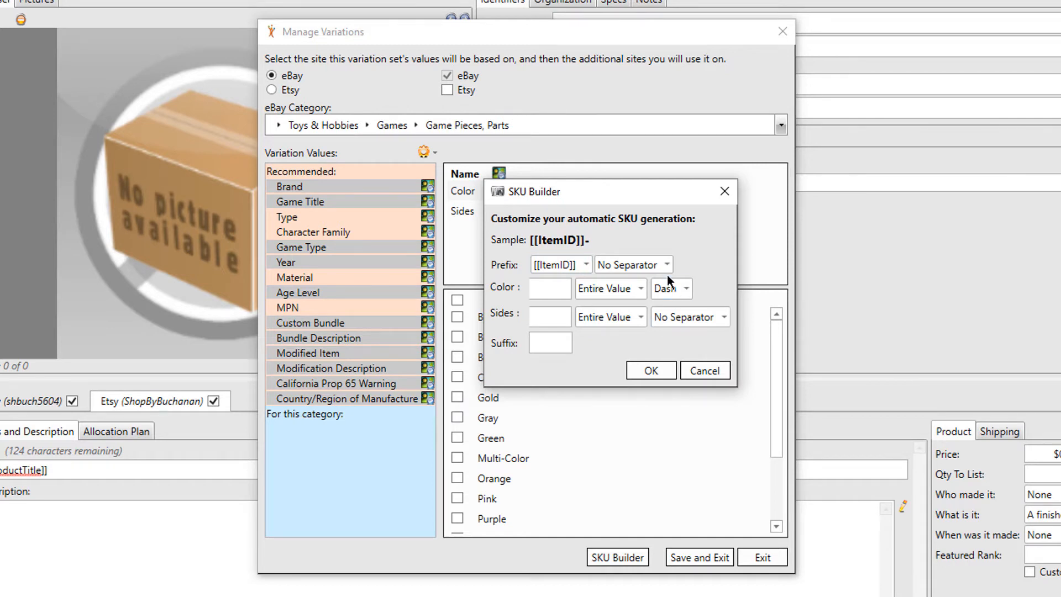
left_click(552, 291)
left_click(556, 316)
left_click(641, 288)
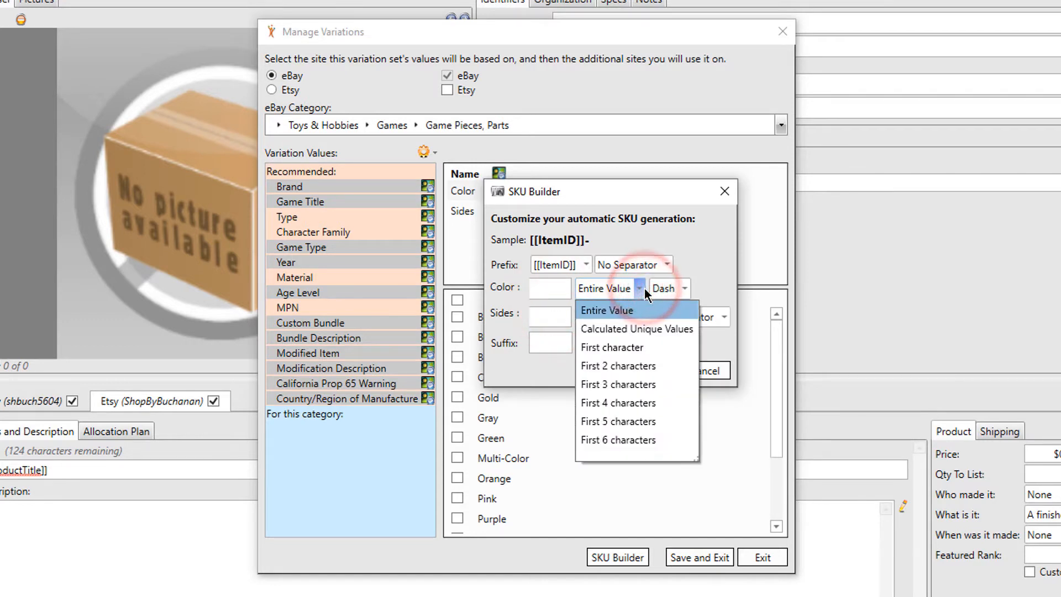
left_click(641, 288)
left_click(641, 317)
left_click(641, 318)
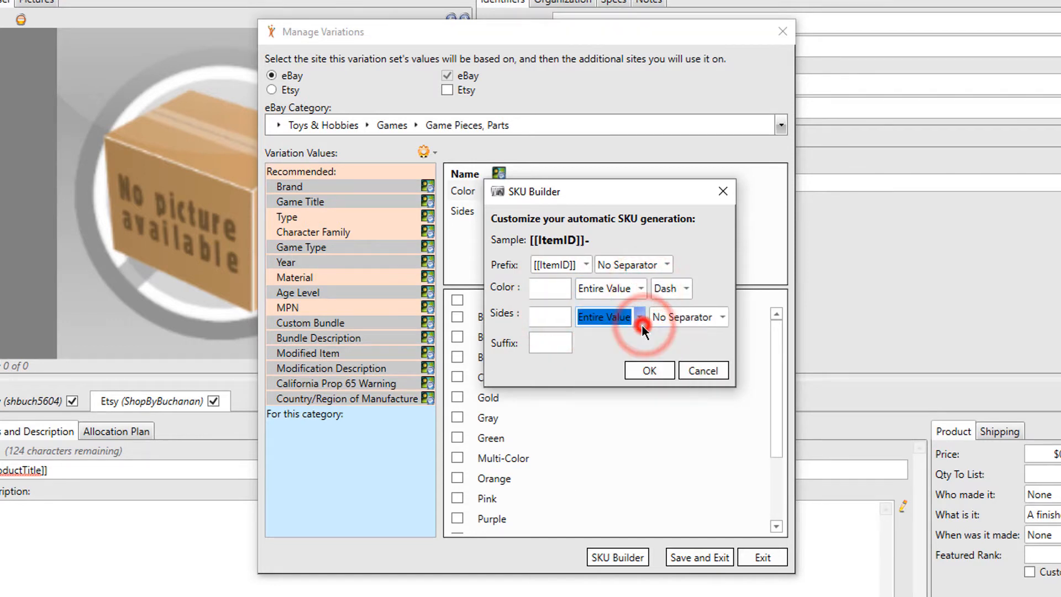
left_click(666, 266)
left_click(611, 302)
left_click(691, 315)
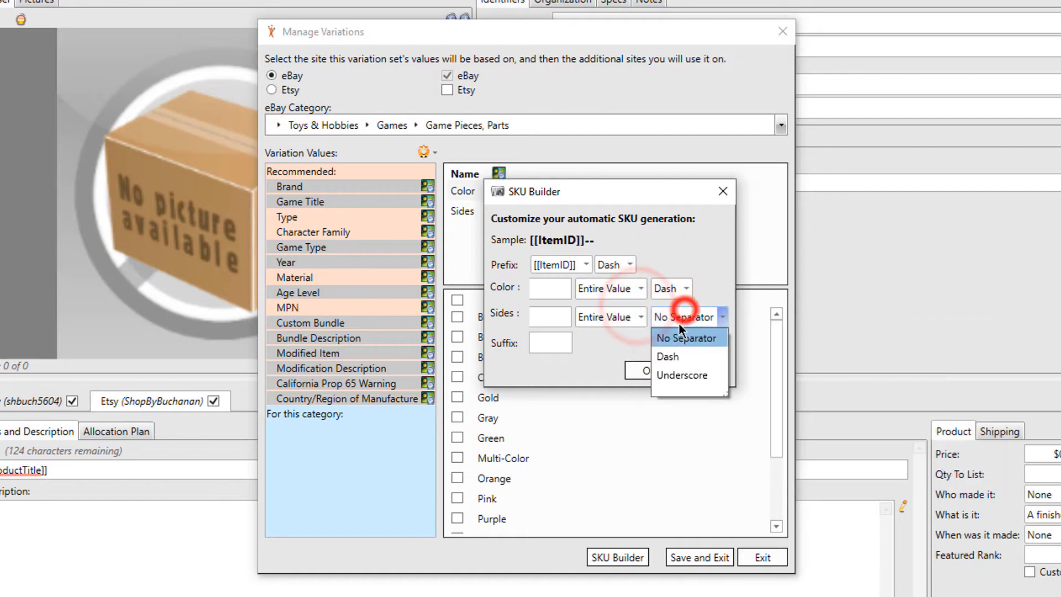
left_click(674, 356)
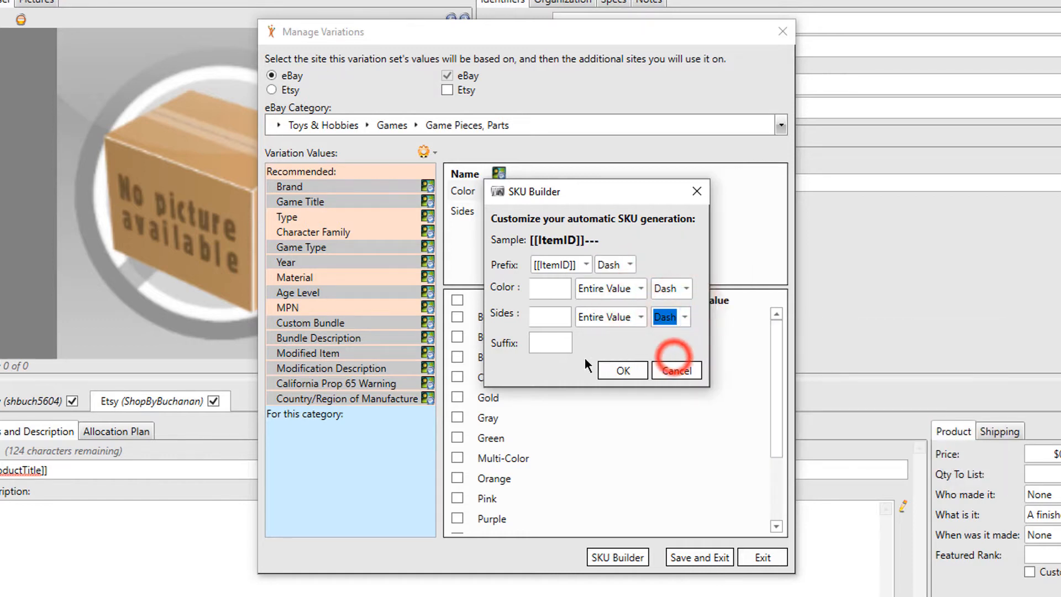
left_click(619, 368)
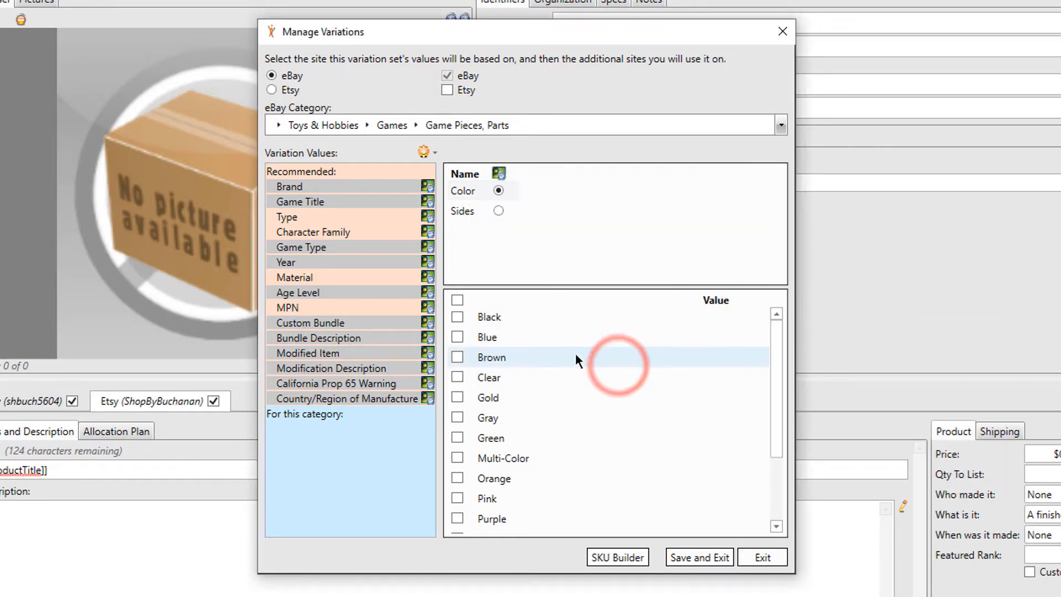
- Include Blue, Green, Purple, Red and Yellow as the Color values of the variation set
left_click(458, 337)
left_click(456, 437)
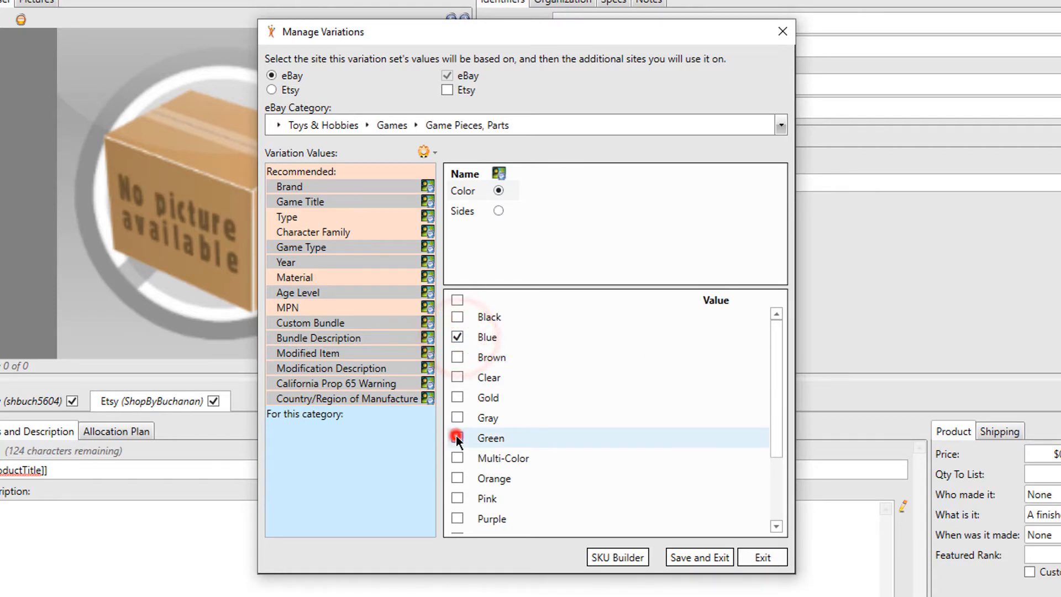
scroll(475, 436, "down", 1)
left_click(457, 459)
left_click(458, 478)
scroll(458, 479, "down", 1)
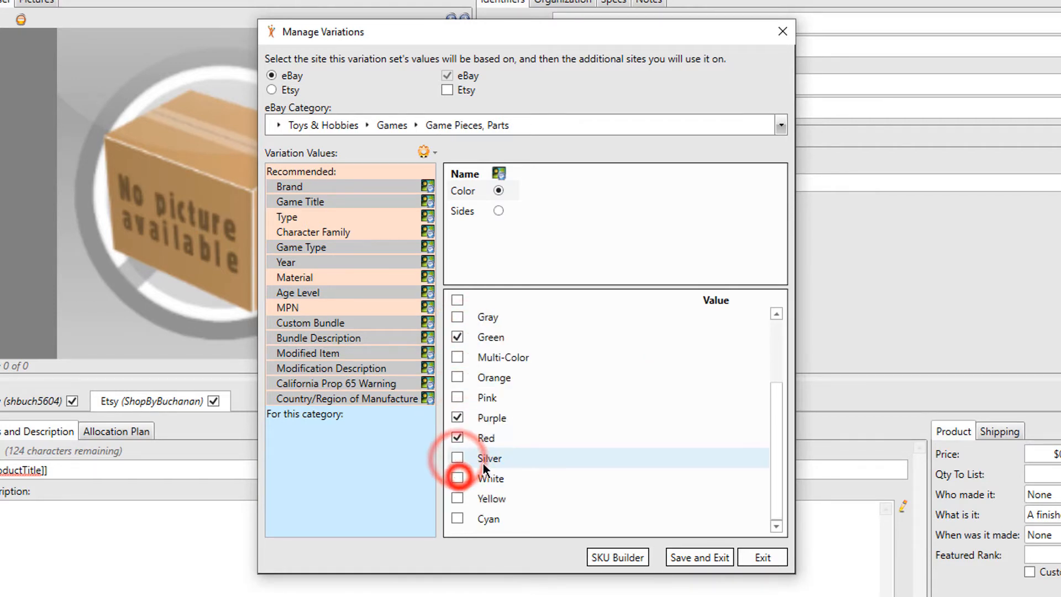
left_click(458, 498)
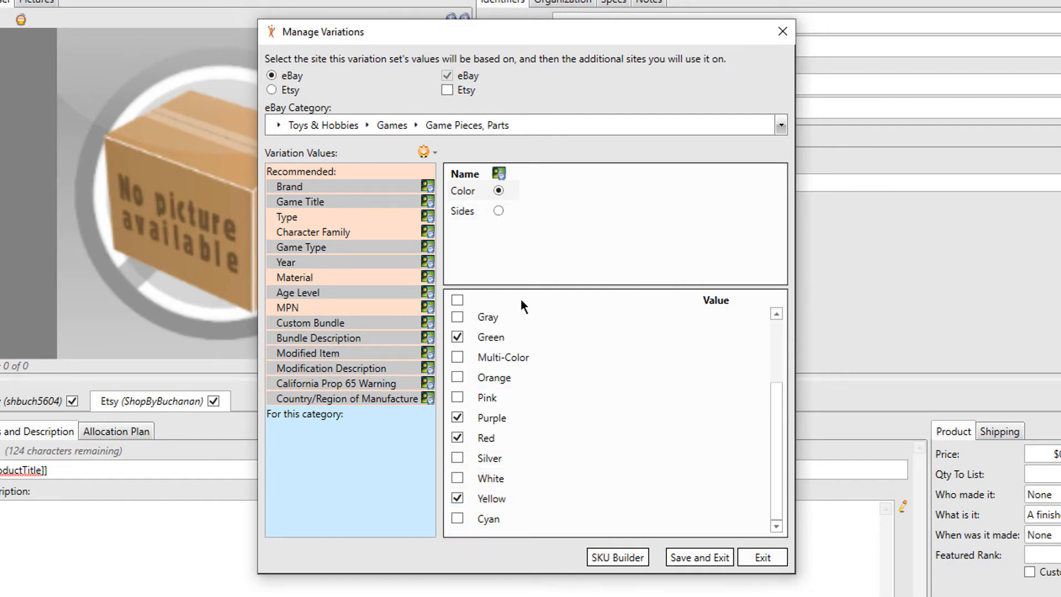
left_click_drag(773, 394, 774, 342)
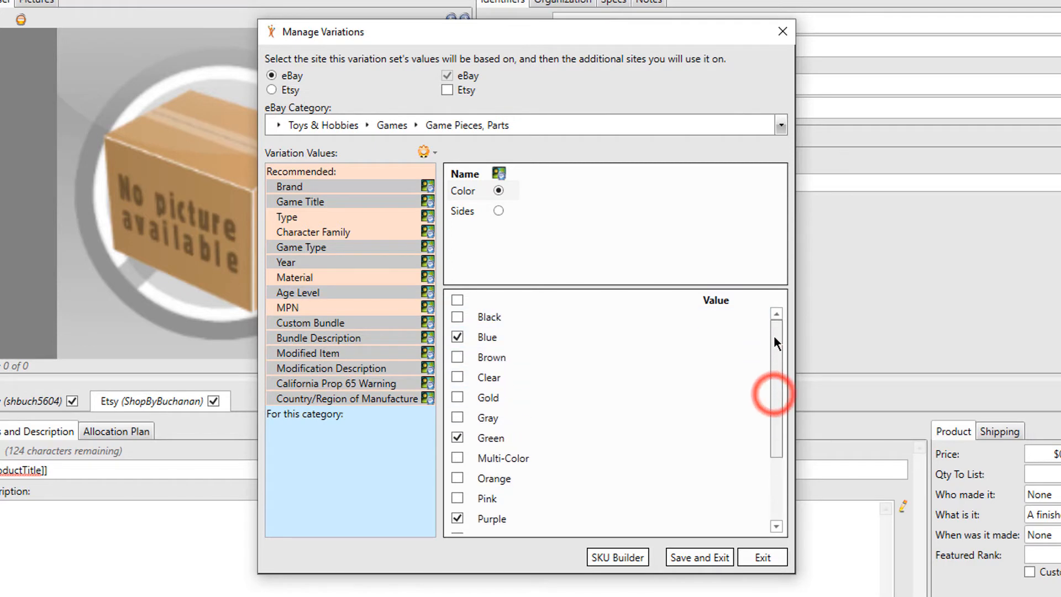
- Include 6 and 20 as the Sides values and save the variation definition
left_click(462, 212)
left_click(457, 336)
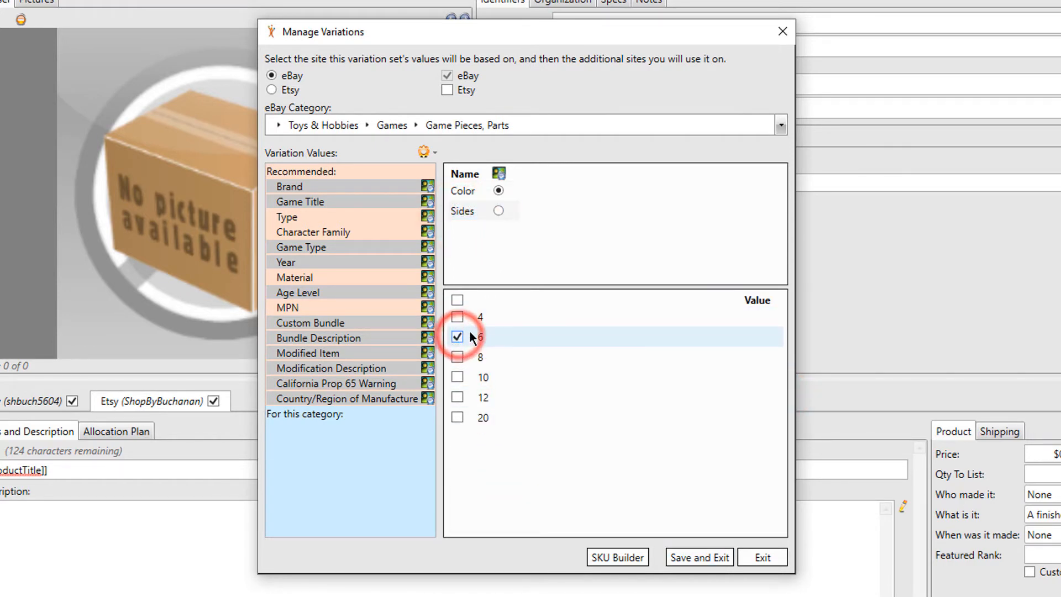
left_click(714, 558)
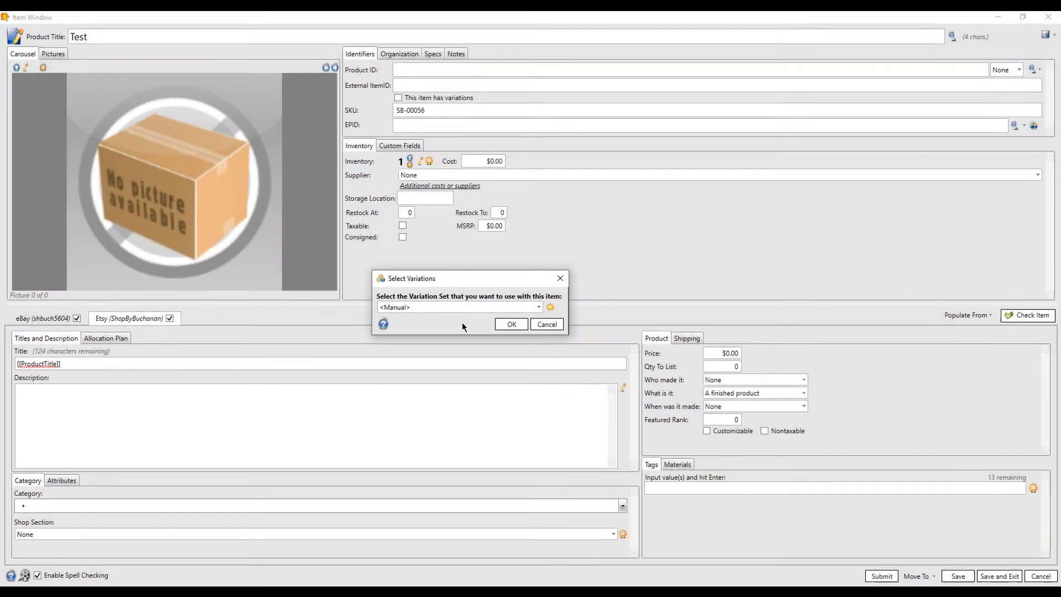
- Review the empty variation definition and the variation set choices for the Test item without saving anything
left_click(462, 323)
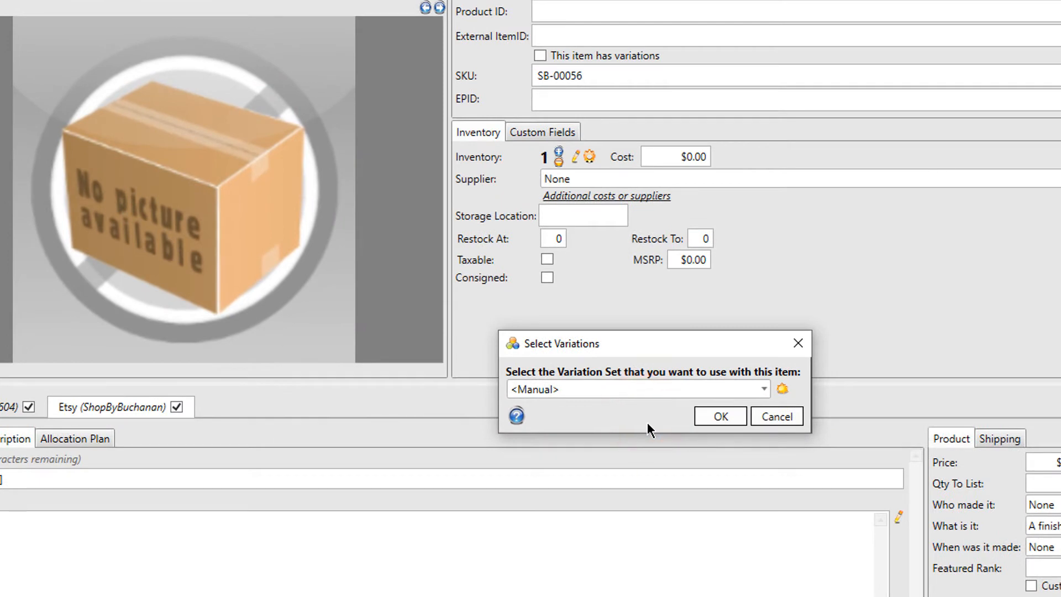
left_click(783, 394)
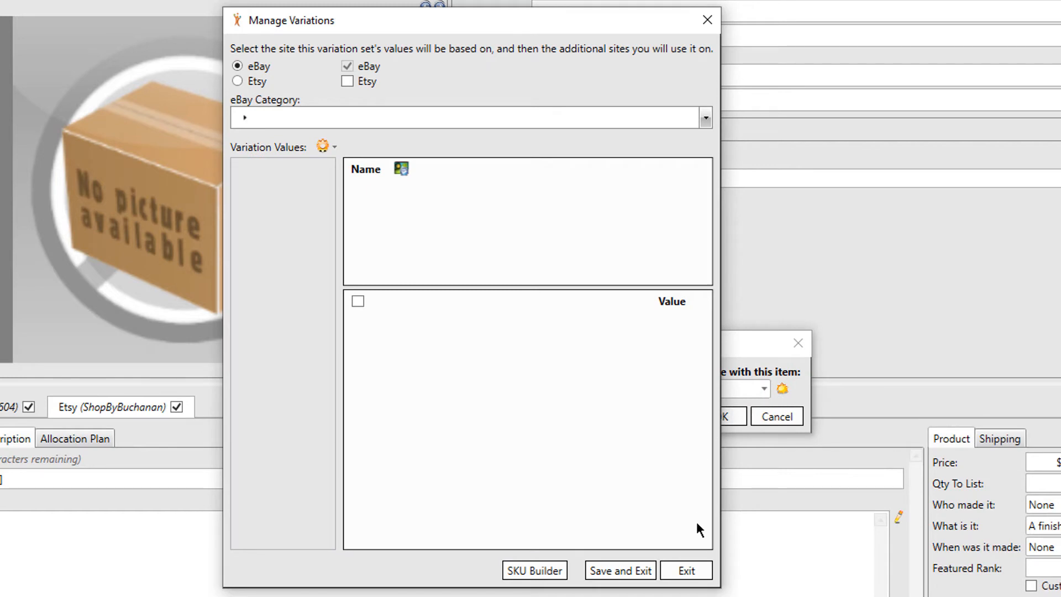
left_click(695, 571)
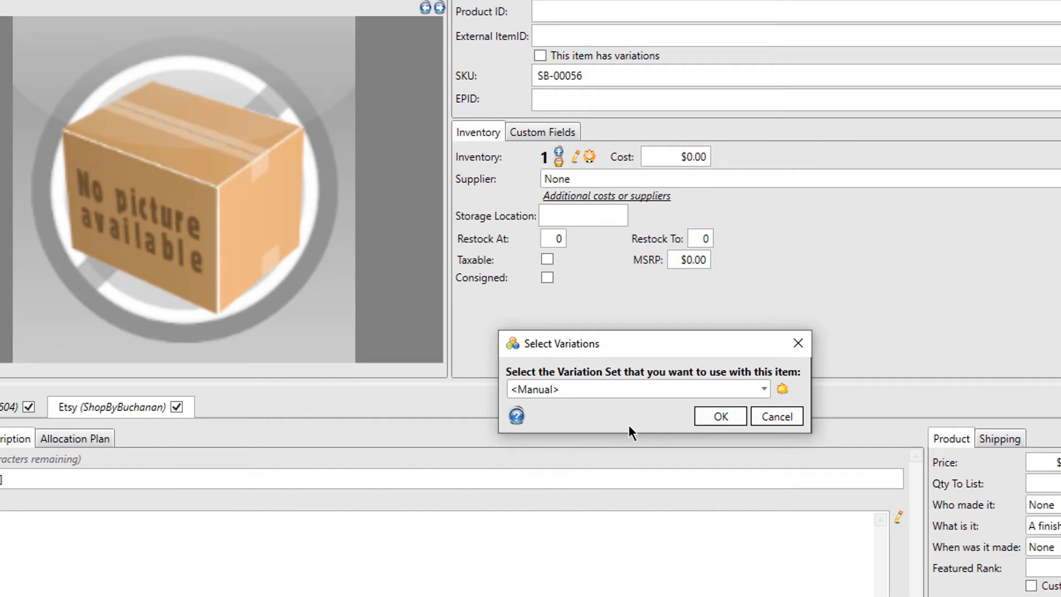
left_click(634, 394)
left_click(622, 422)
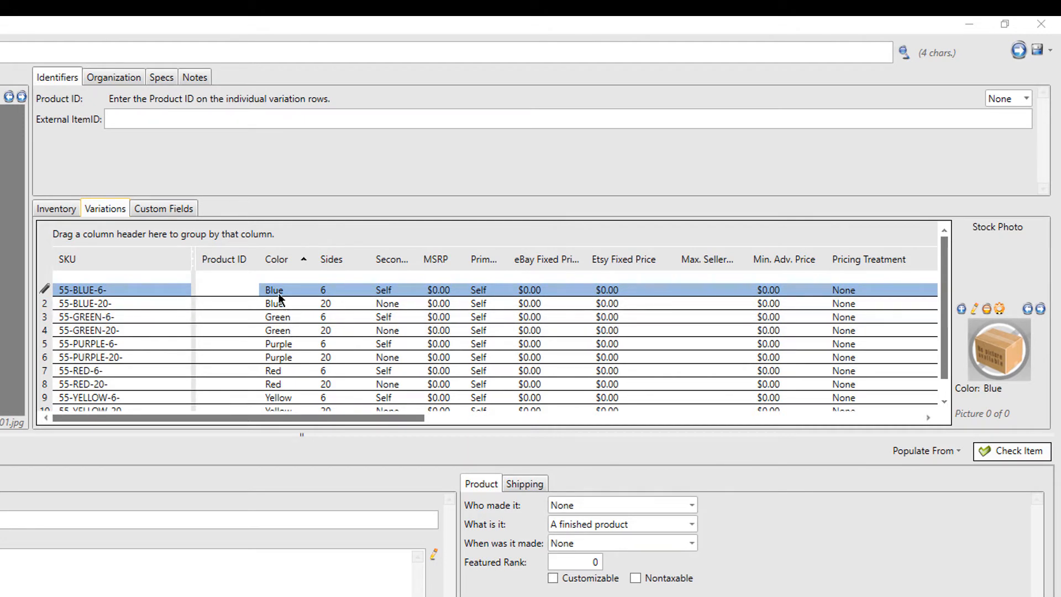
- Set the eBay fixed price of the blue 6-sided variation to $5.00
left_click(204, 289)
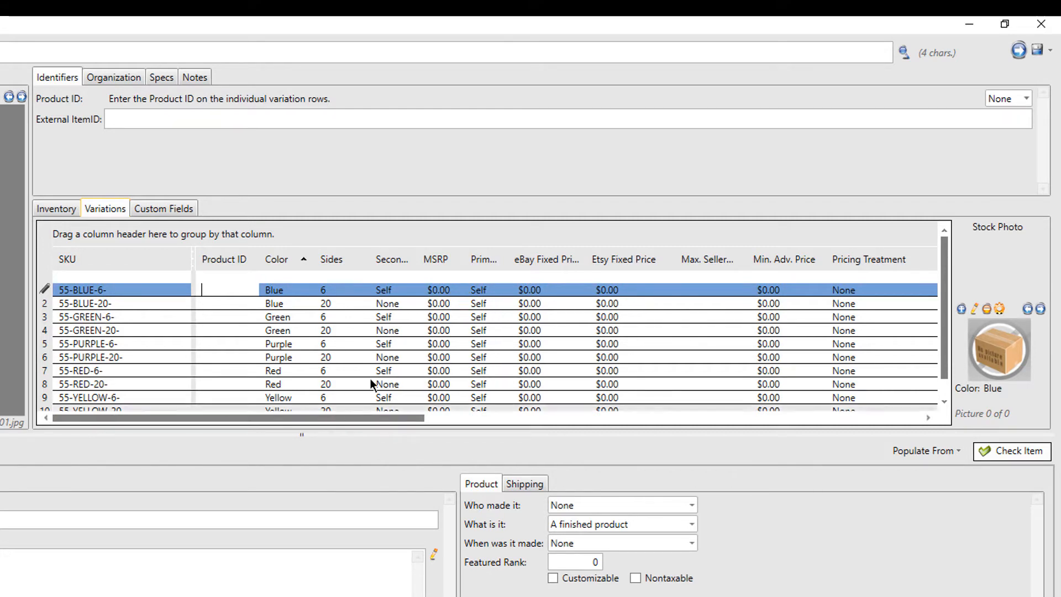
left_click(531, 291)
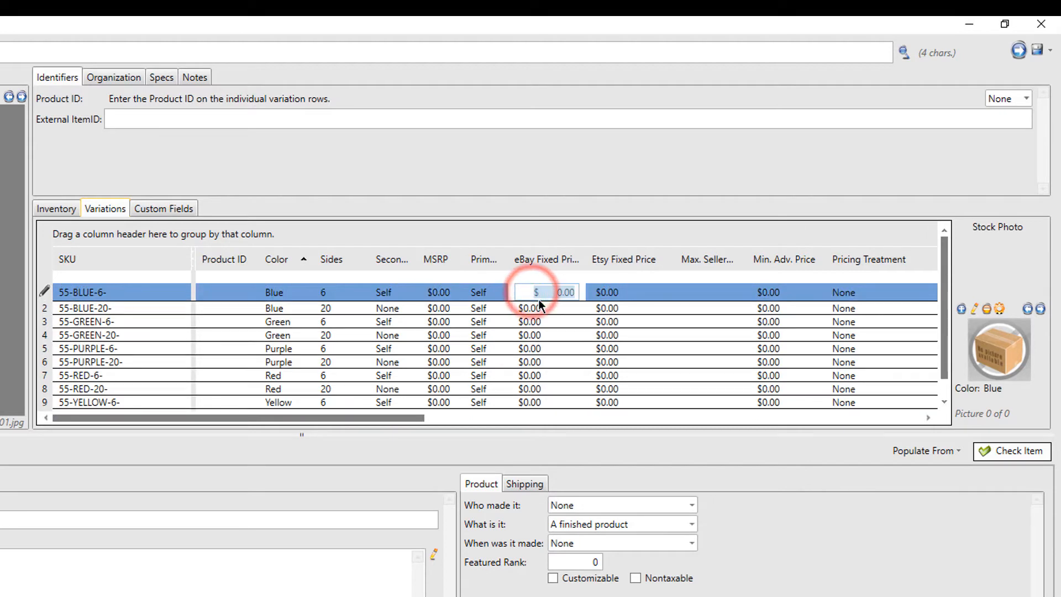
key("Left")
key("Left")
key("Left")
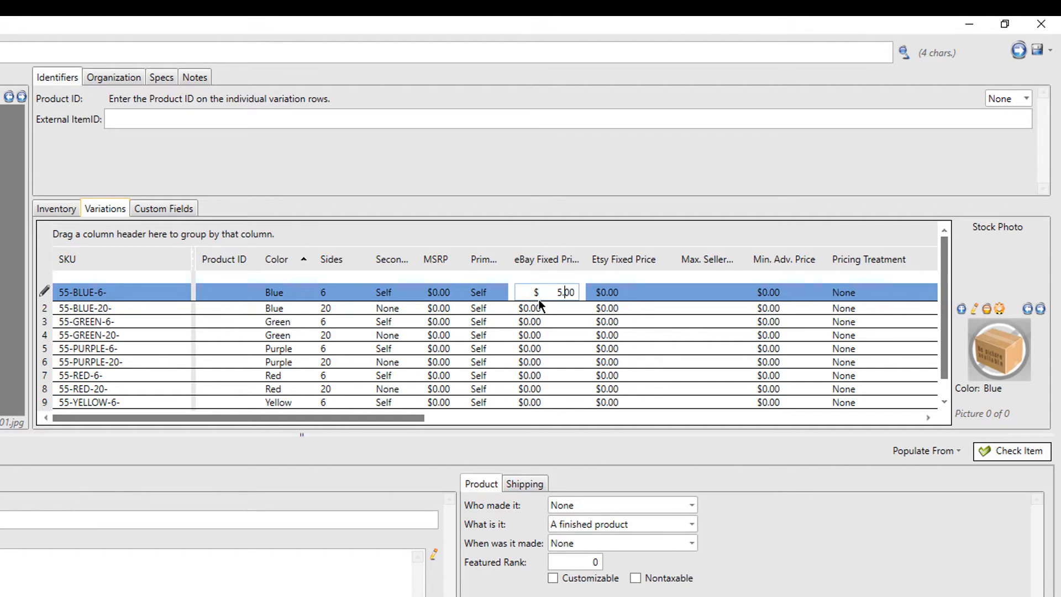
key("Return")
left_click(551, 305)
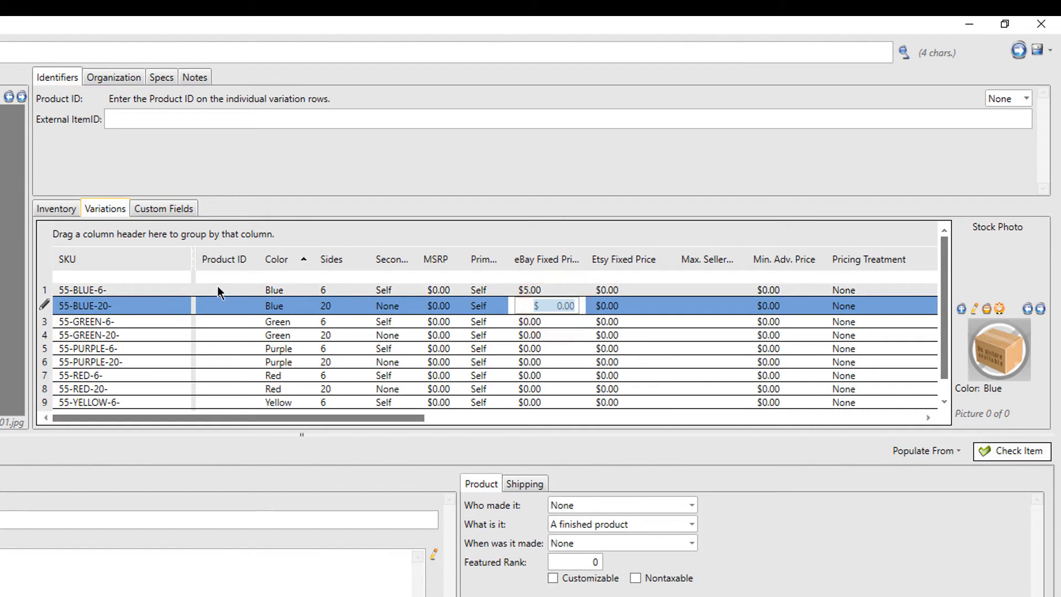
- Batch change the eBay fixed price of all variations to $5.00
left_click(217, 288)
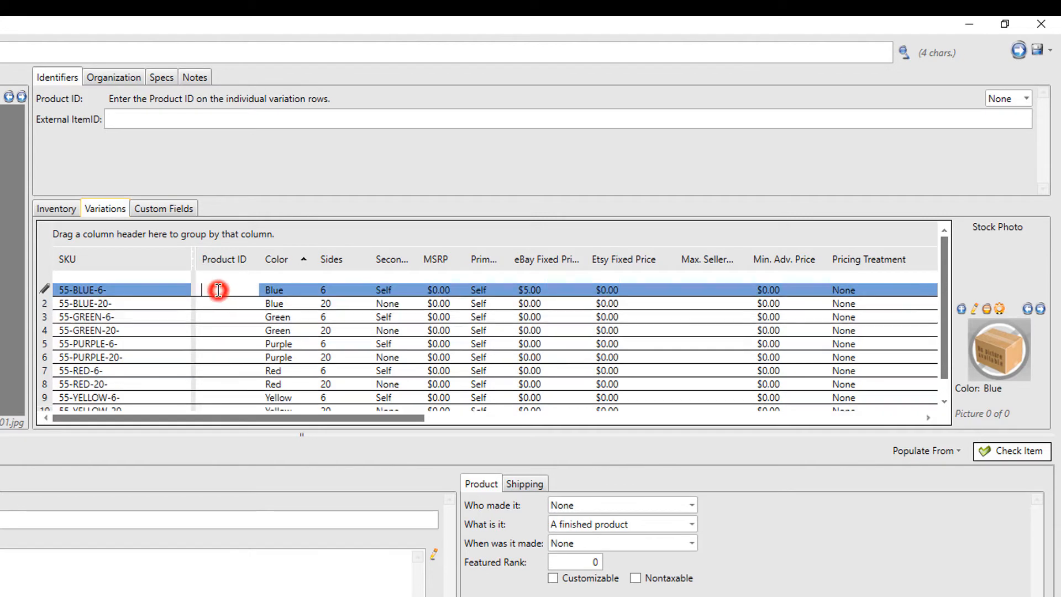
left_click(281, 303)
left_click(283, 291)
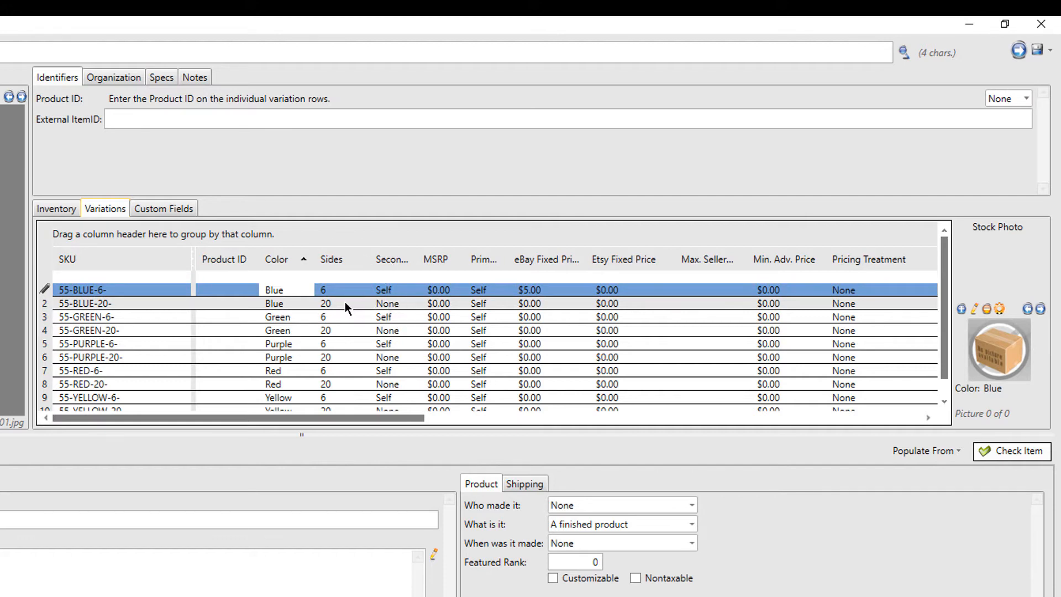
key("ctrl+a")
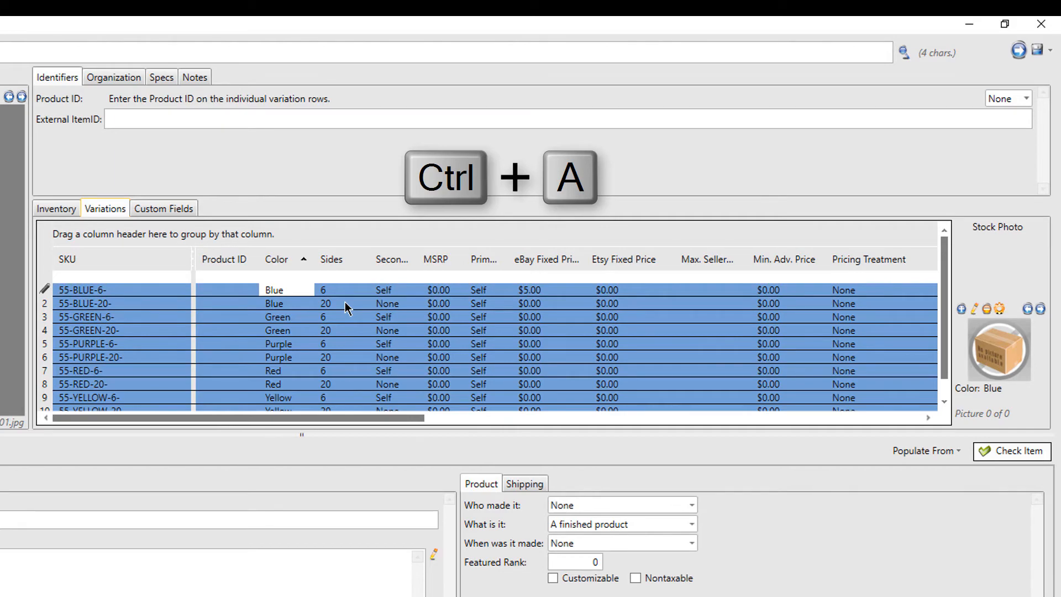
right_click(345, 307)
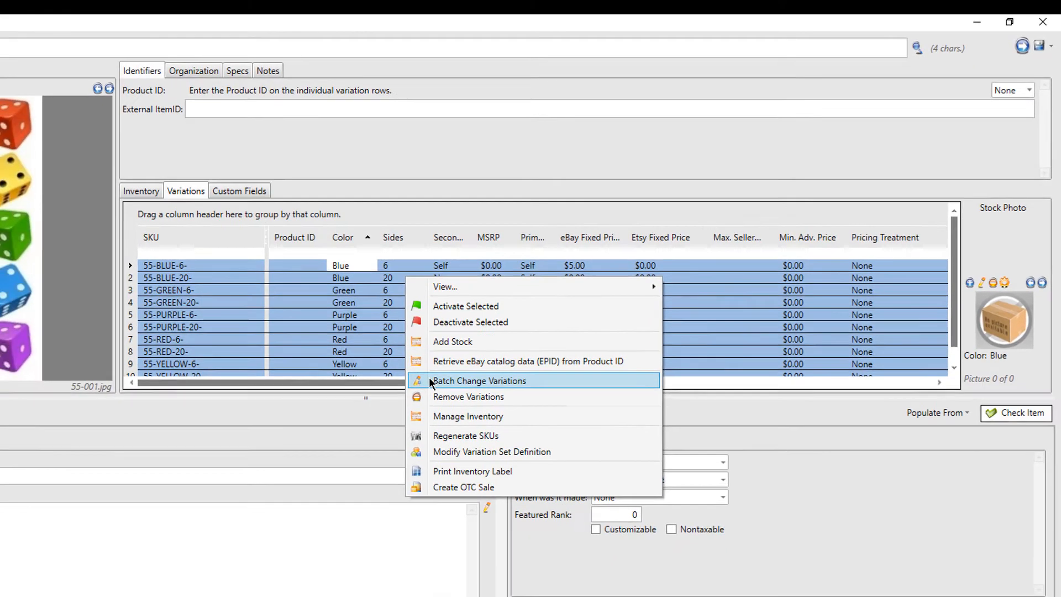
left_click(381, 416)
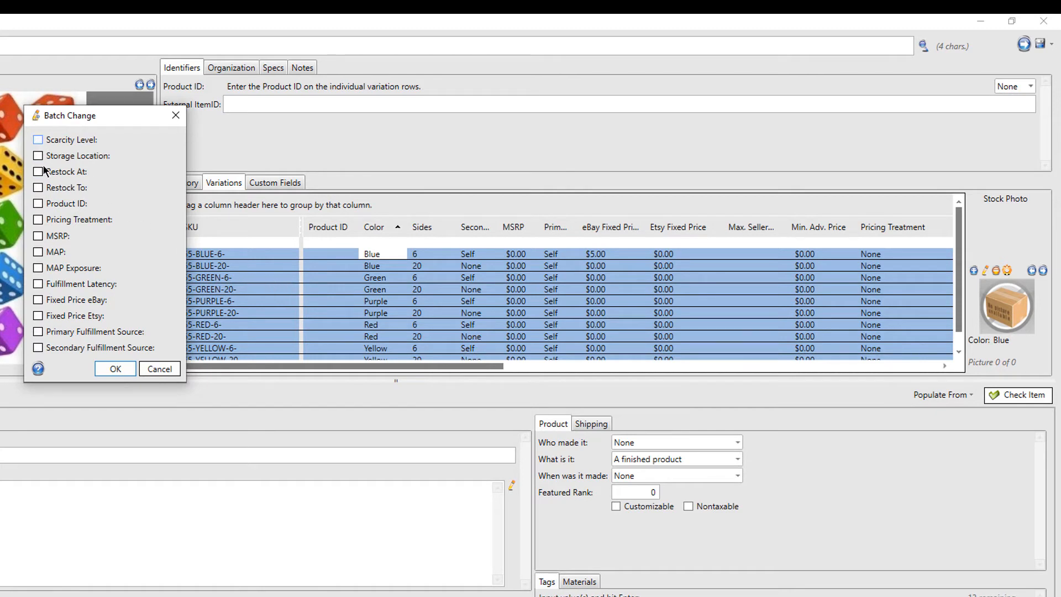
left_click(39, 300)
left_click(269, 300)
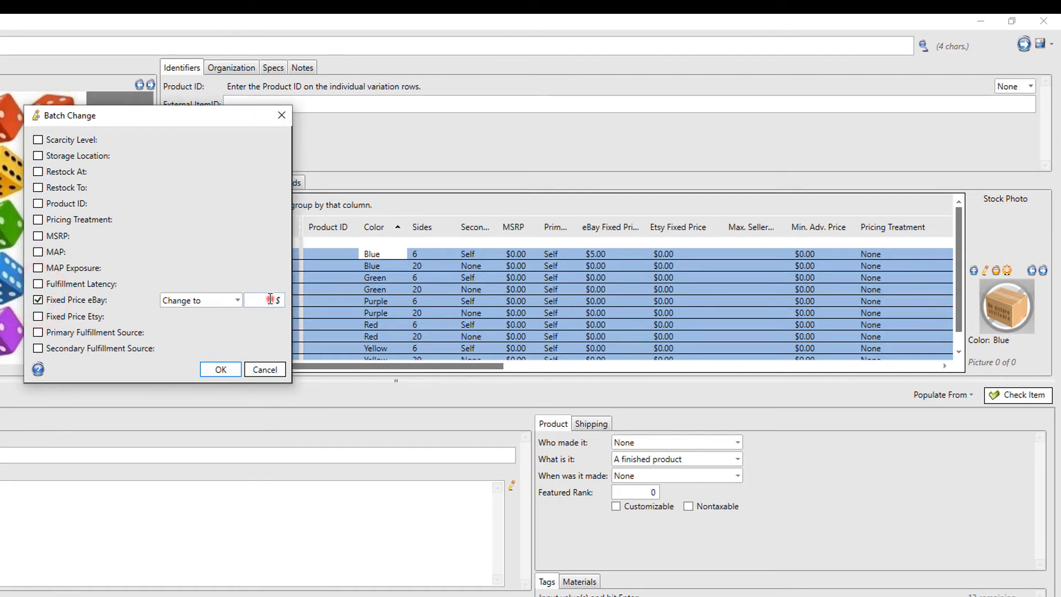
type("5.00")
left_click(223, 369)
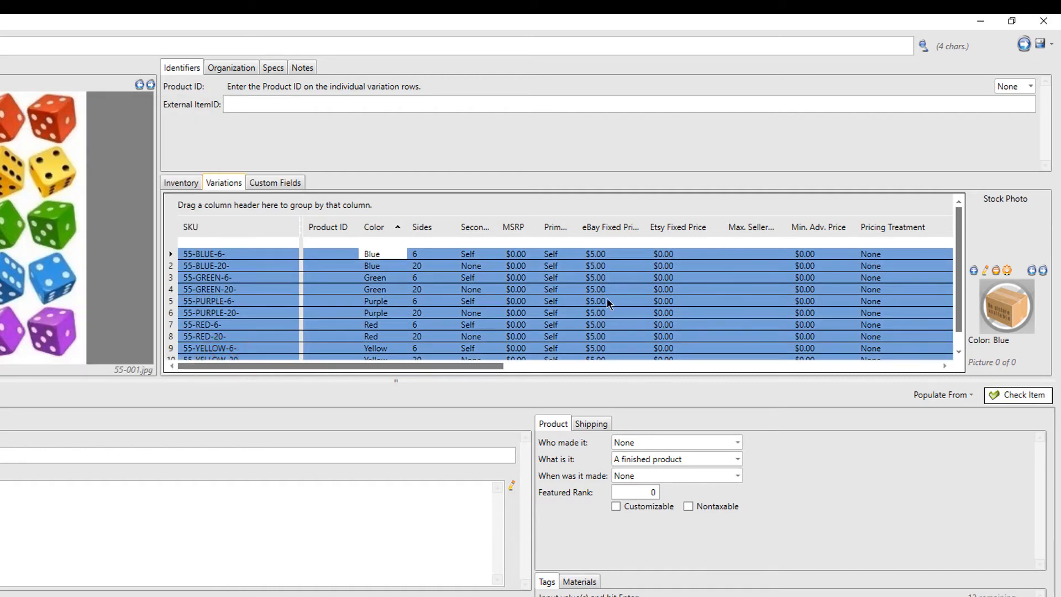
scroll(605, 317, "down", 1)
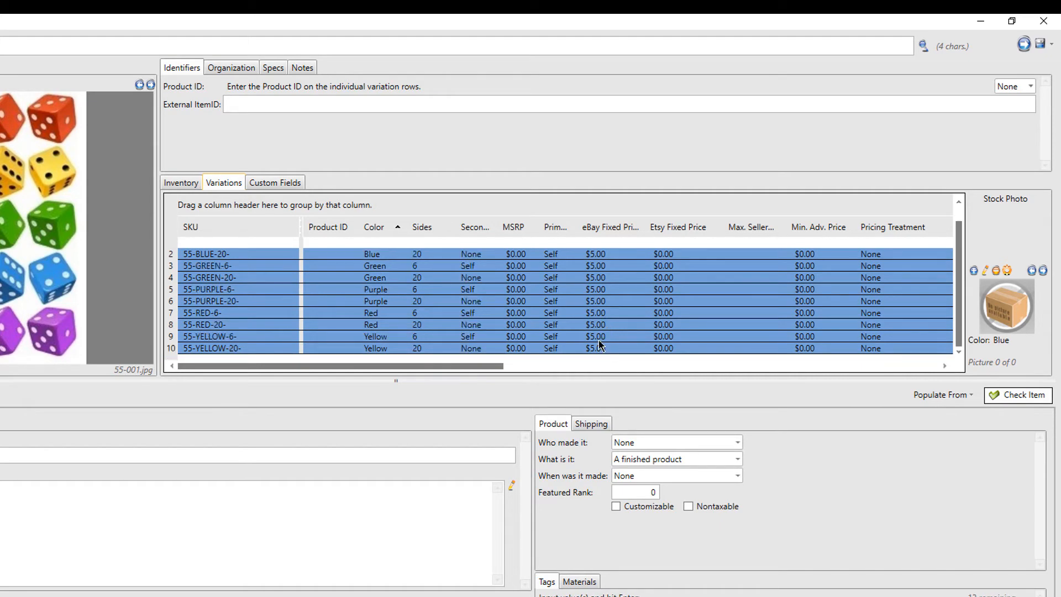
- Add the Blue Dice picture to the blue variations
left_click(602, 295)
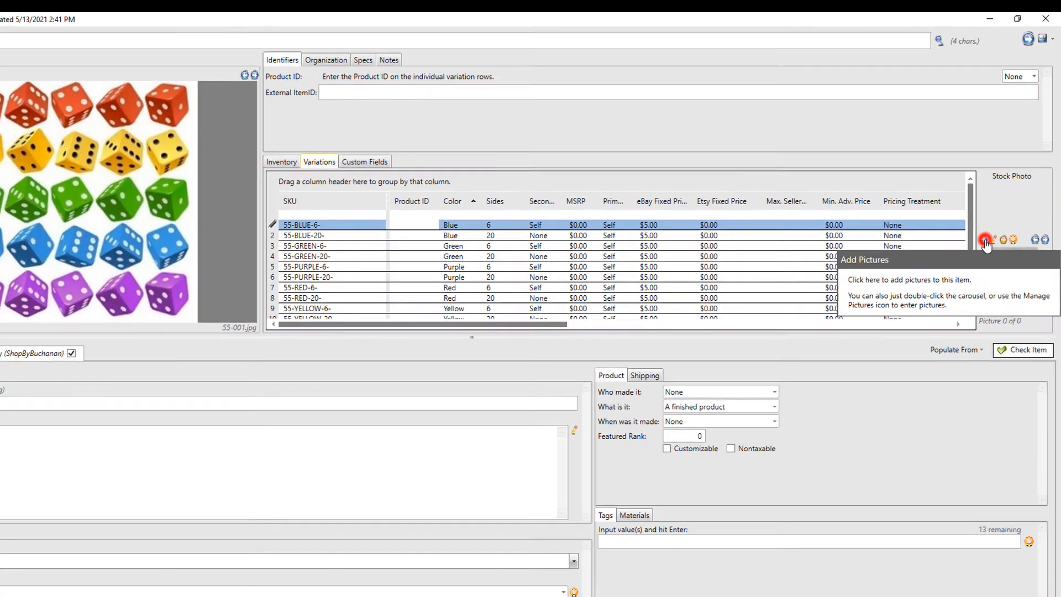
left_click(984, 240)
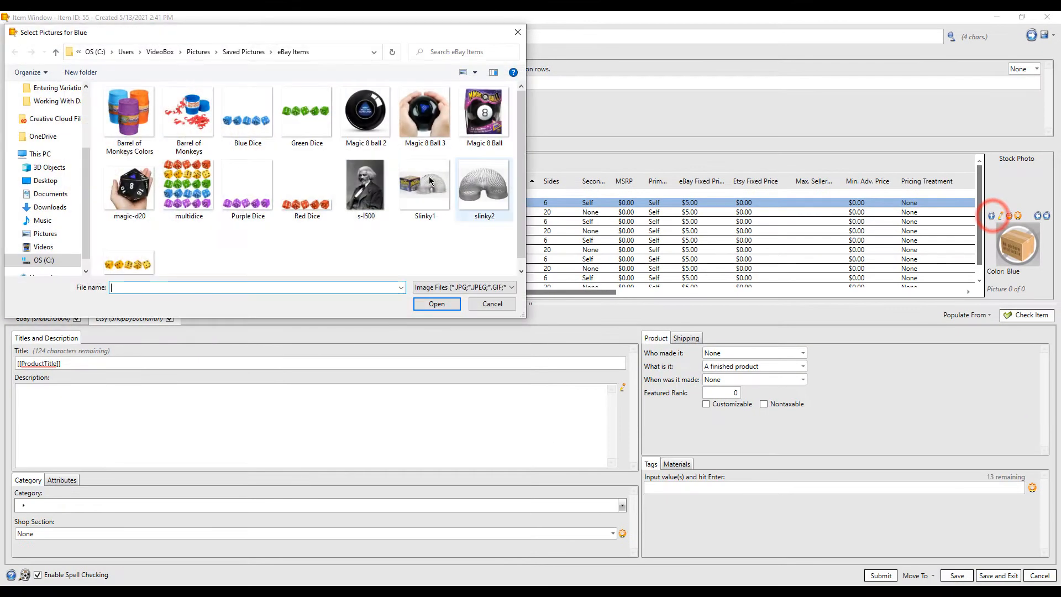
left_click(159, 132)
left_click(383, 337)
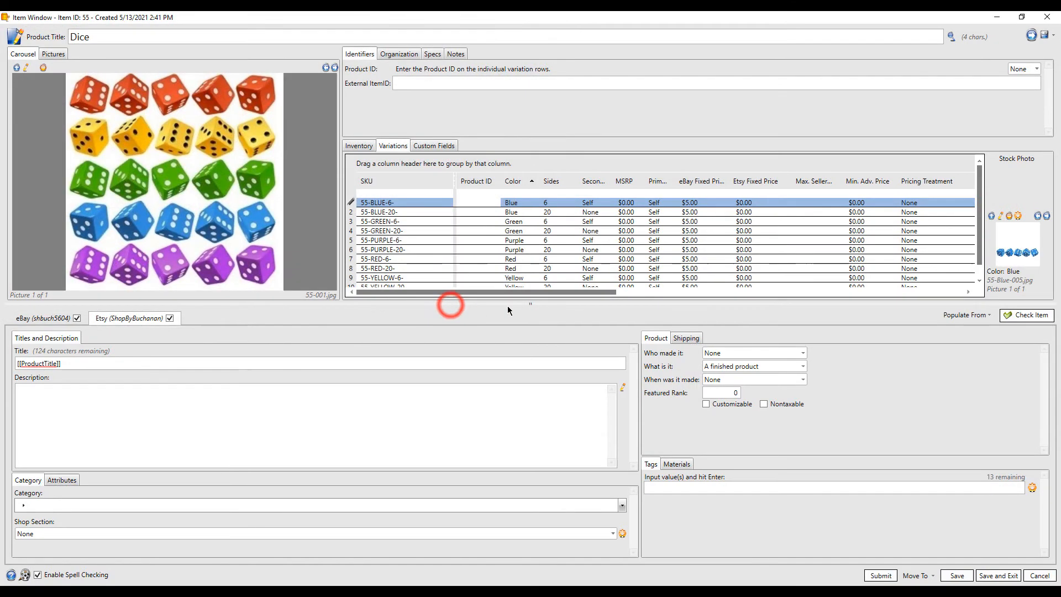
- Add the Green Dice picture to the green variations and the Purple Dice picture to the purple ones
left_click(472, 222)
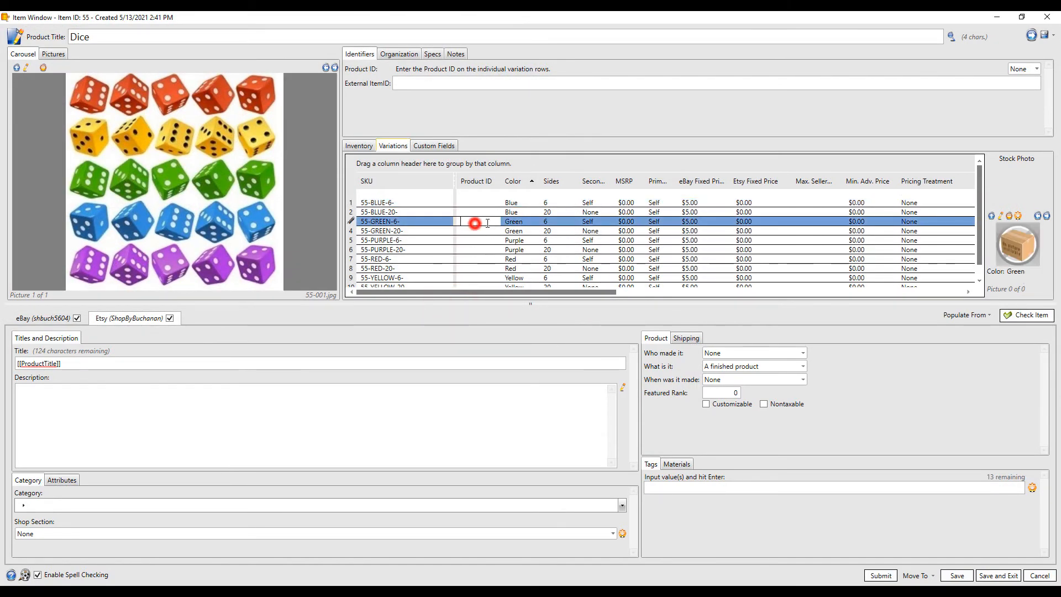
left_click(991, 215)
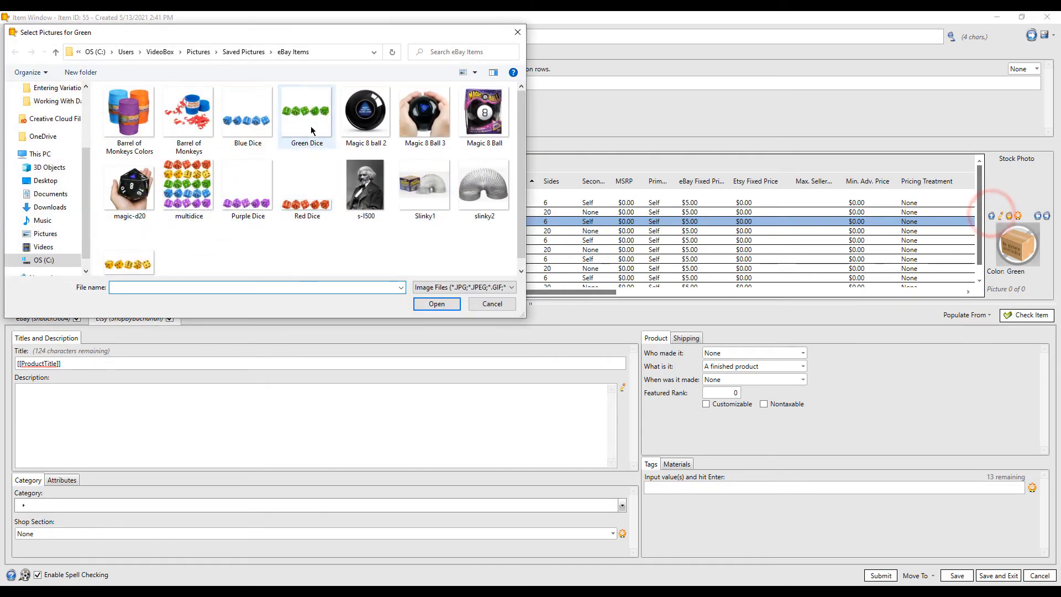
left_click(304, 116)
left_click(443, 302)
left_click(469, 241)
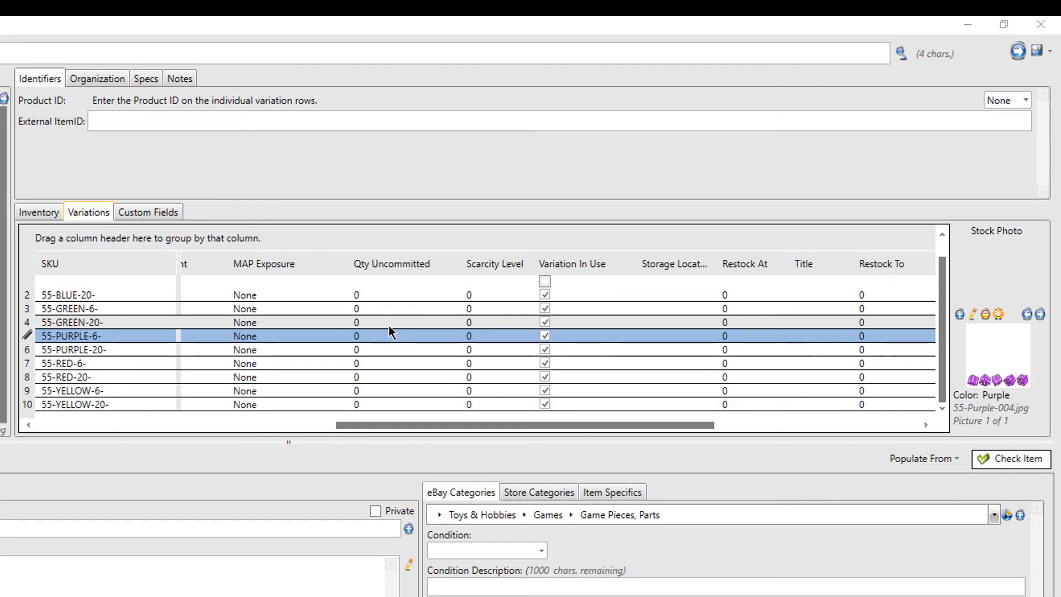
- Check the uncommitted quantity and scarcity level of the blue 20-sided variation
left_click(386, 297)
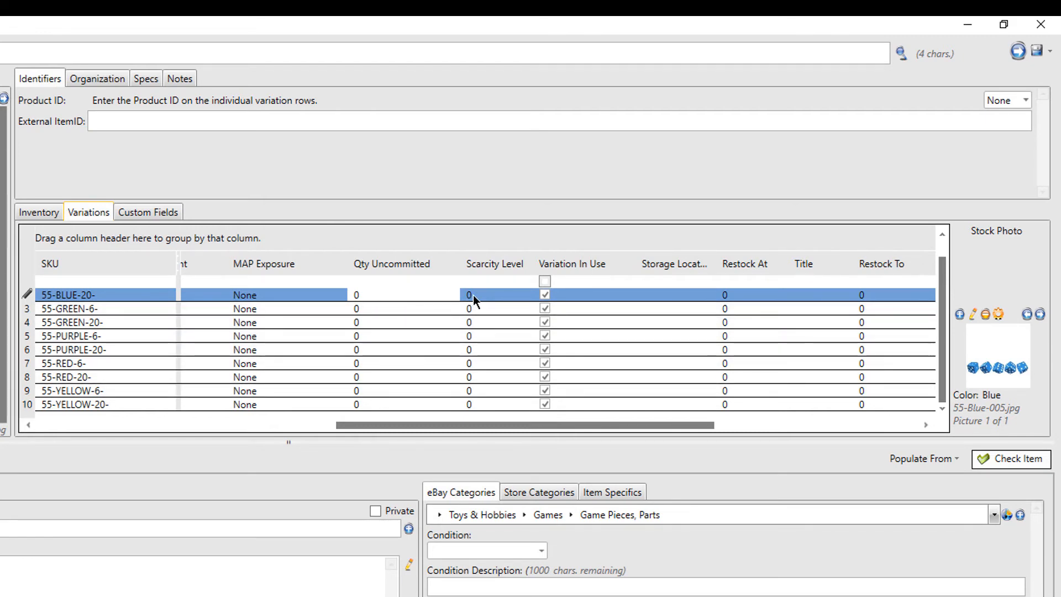
right_click(442, 294)
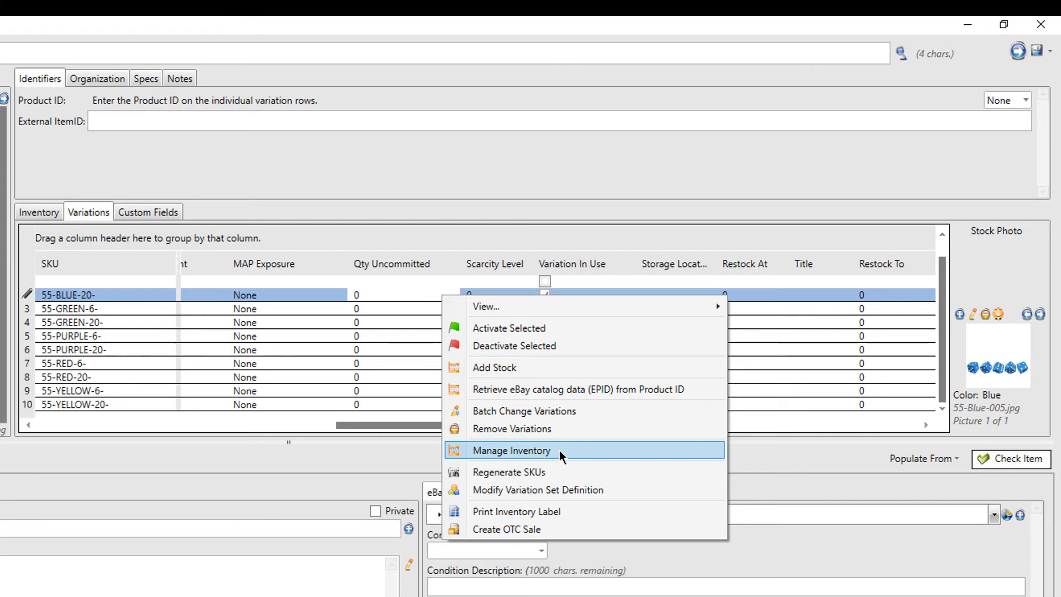
left_click(311, 422)
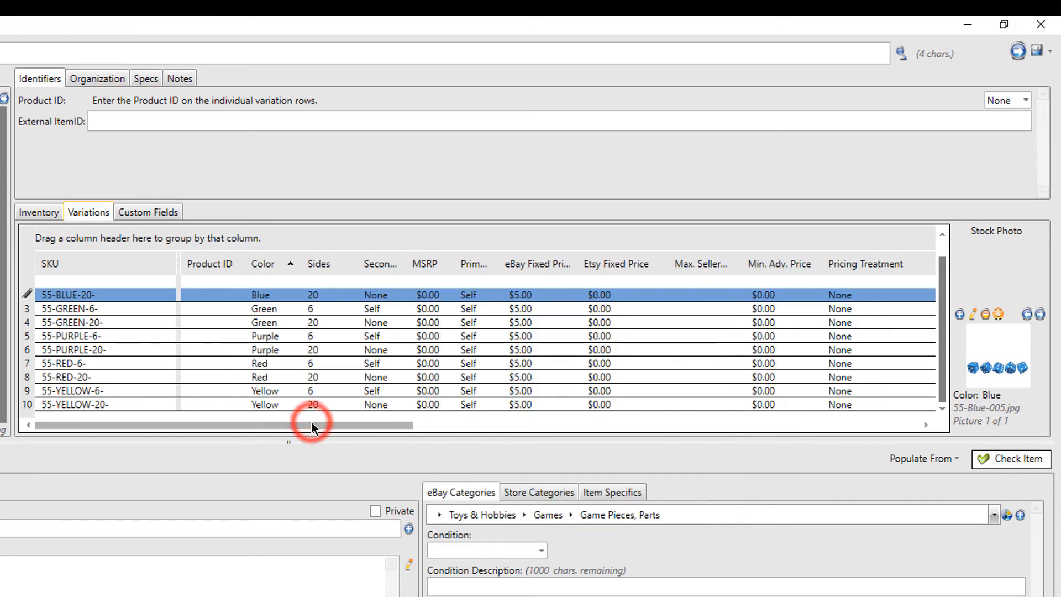
- Set the scarcity level to 1 for the blue 20-sided and green 6-sided variations and to 2 for the green 20-sided and purple 6-sided ones
left_click_drag(310, 422, 649, 426)
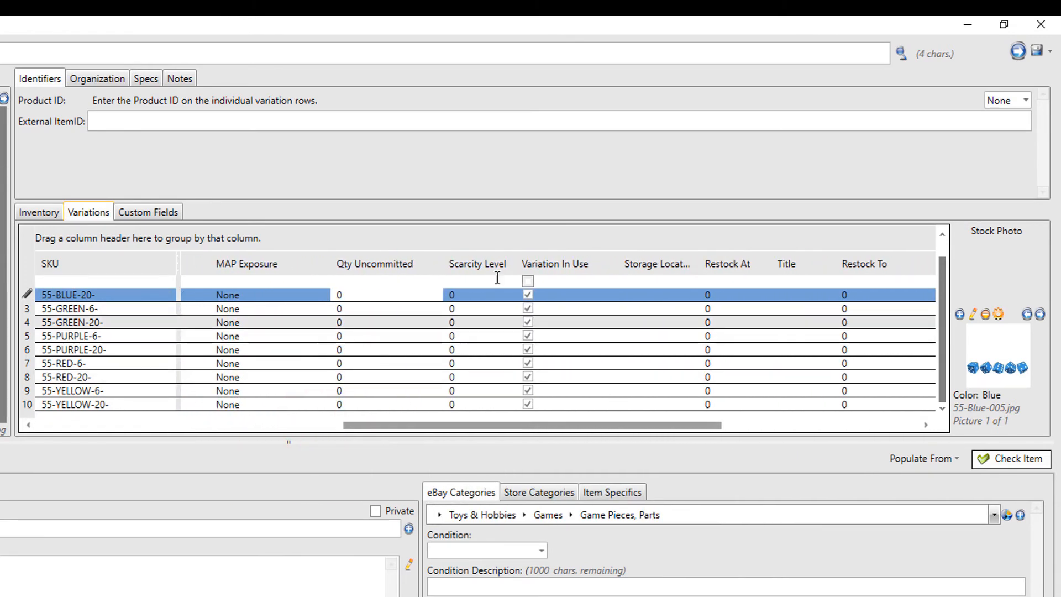
left_click(469, 296)
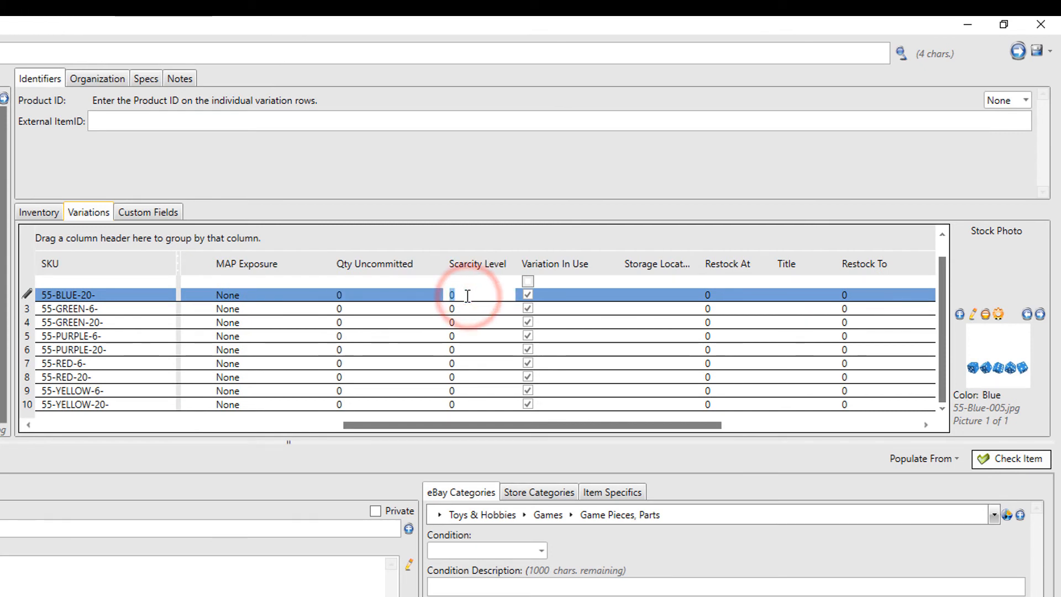
type("1")
key("Down")
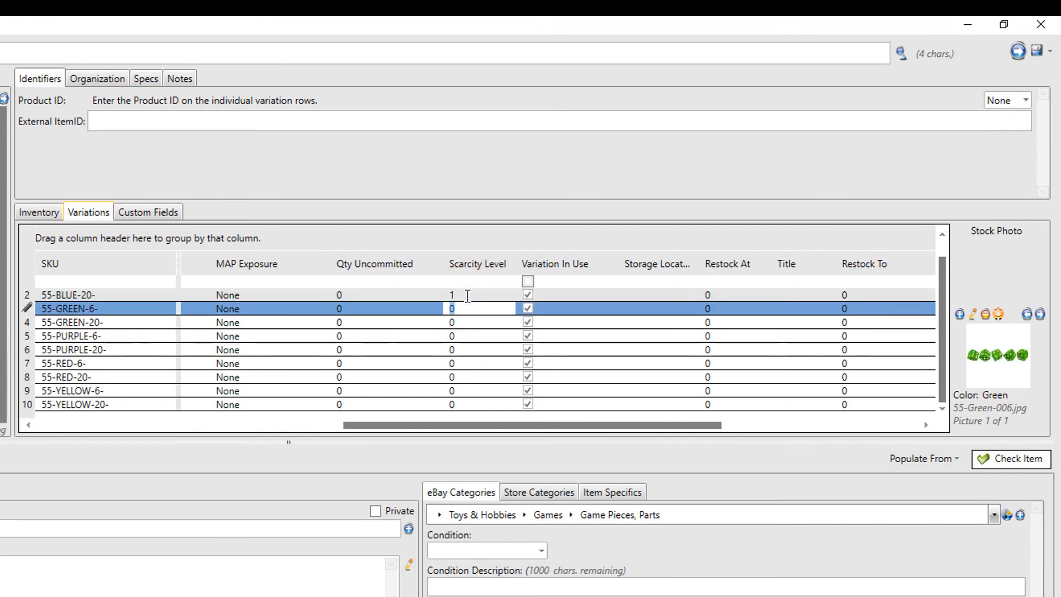
type("1")
key("Down")
type("2")
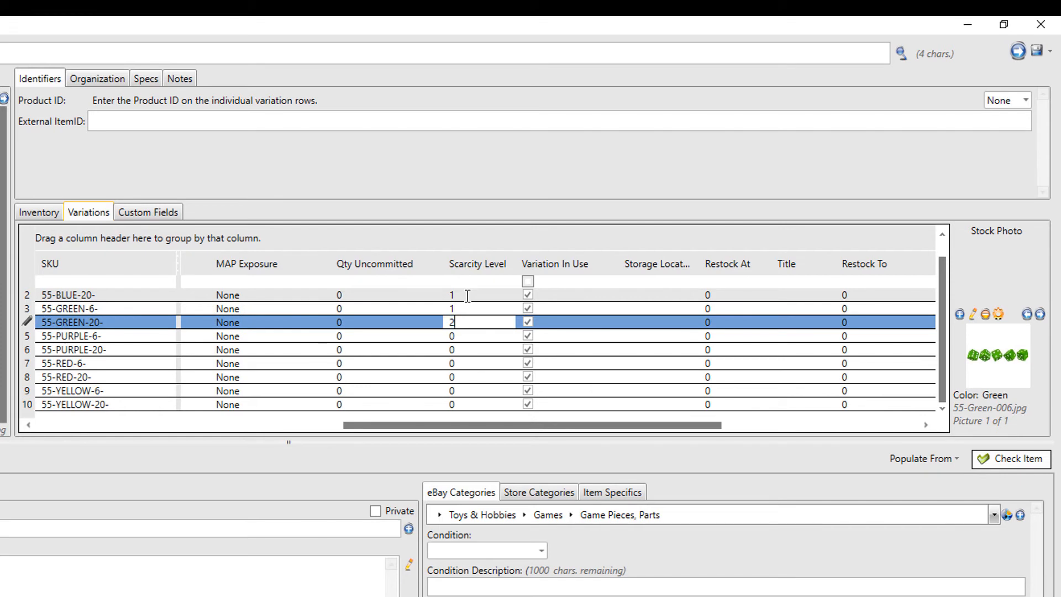
key("Down")
type("2")
key("Down")
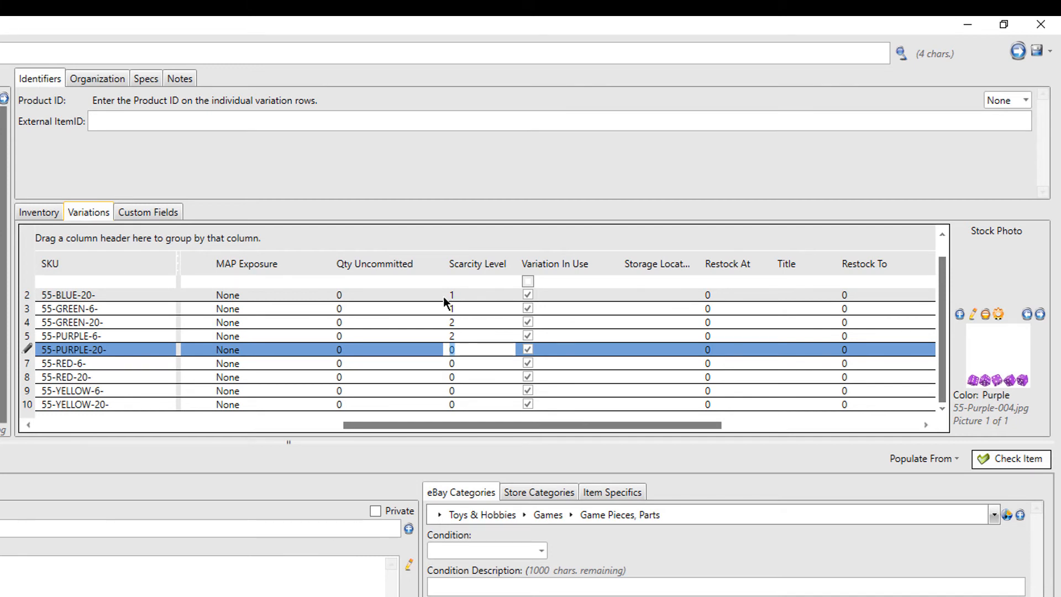
- Deactivate the blue 20-sided variation
left_click(406, 296)
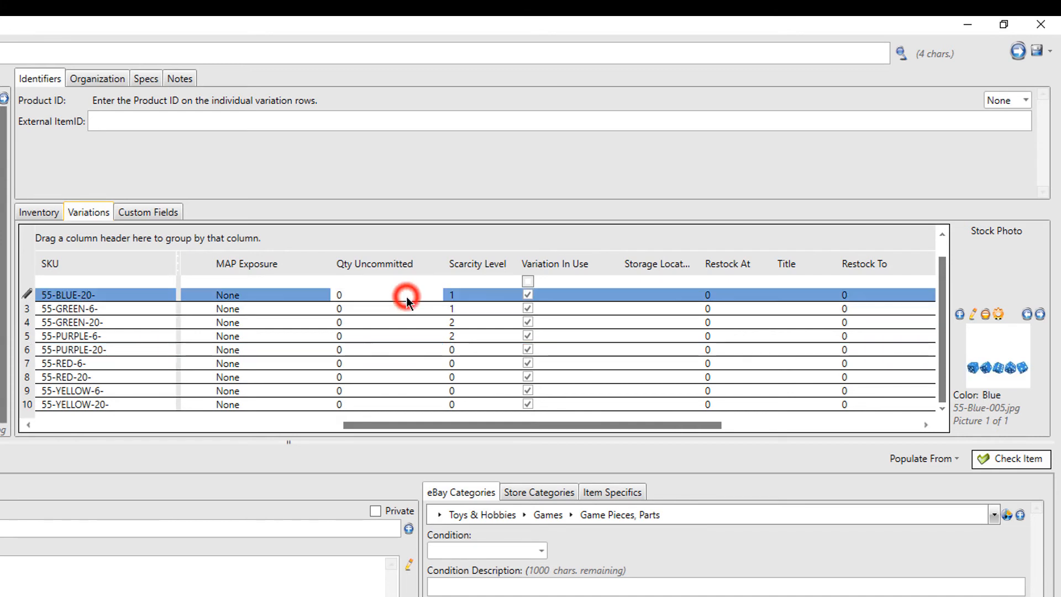
right_click(406, 296)
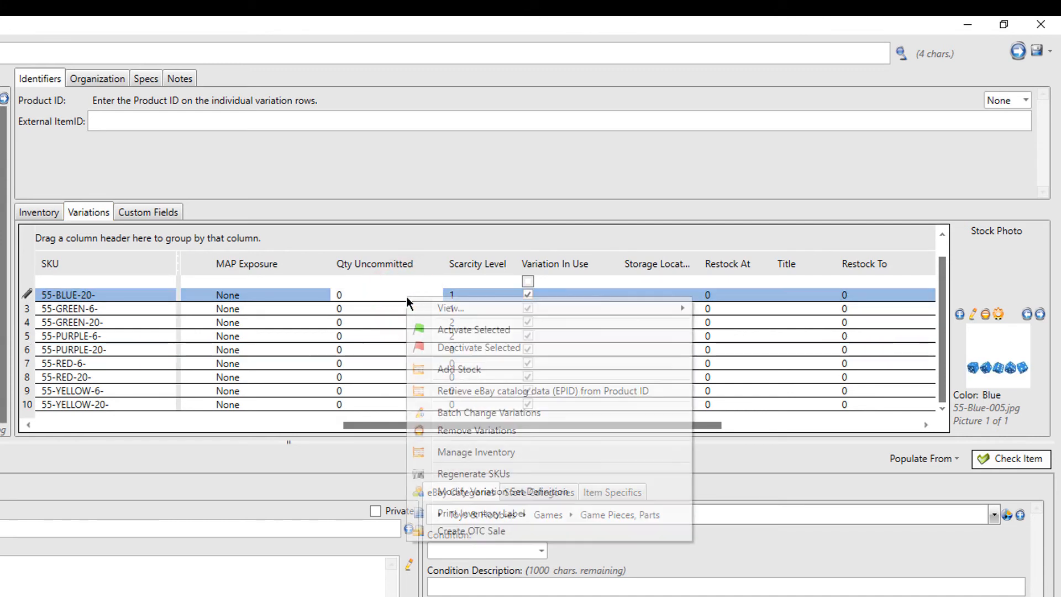
left_click(448, 347)
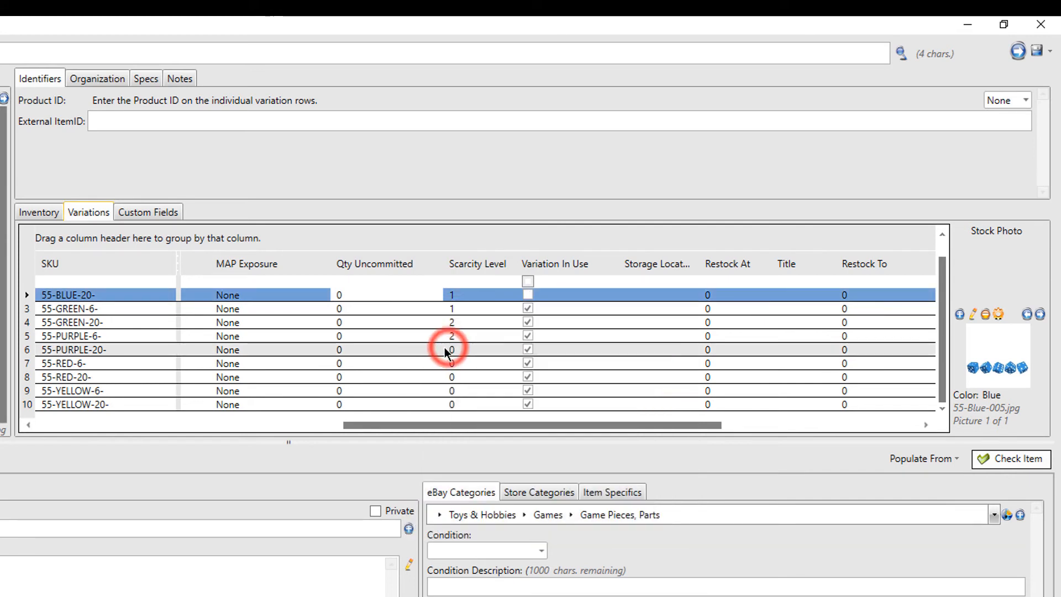
- Filter the variation list to show only the inactive variations
left_click(410, 313)
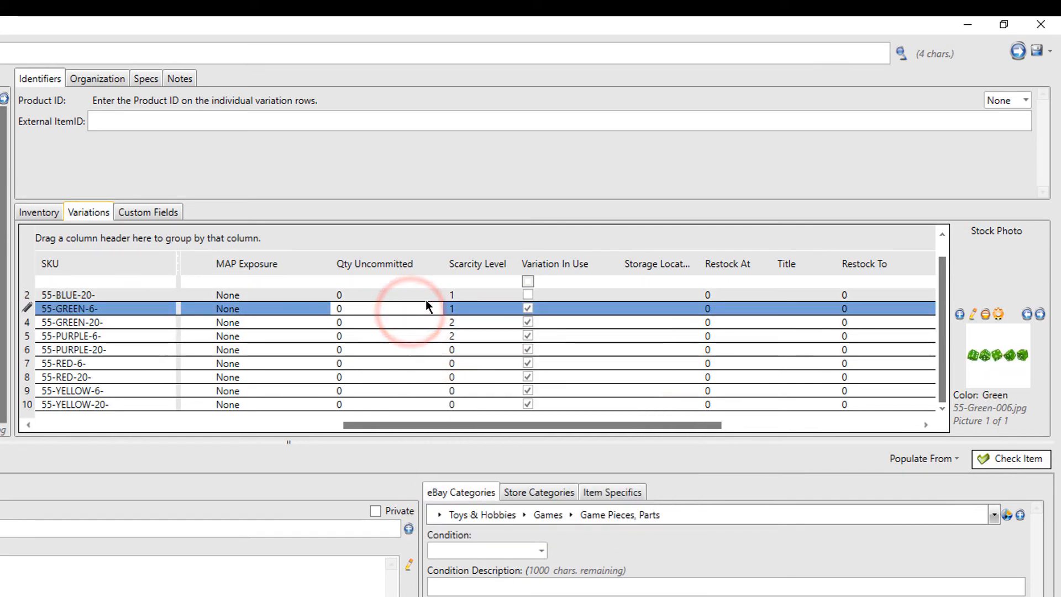
left_click(425, 300)
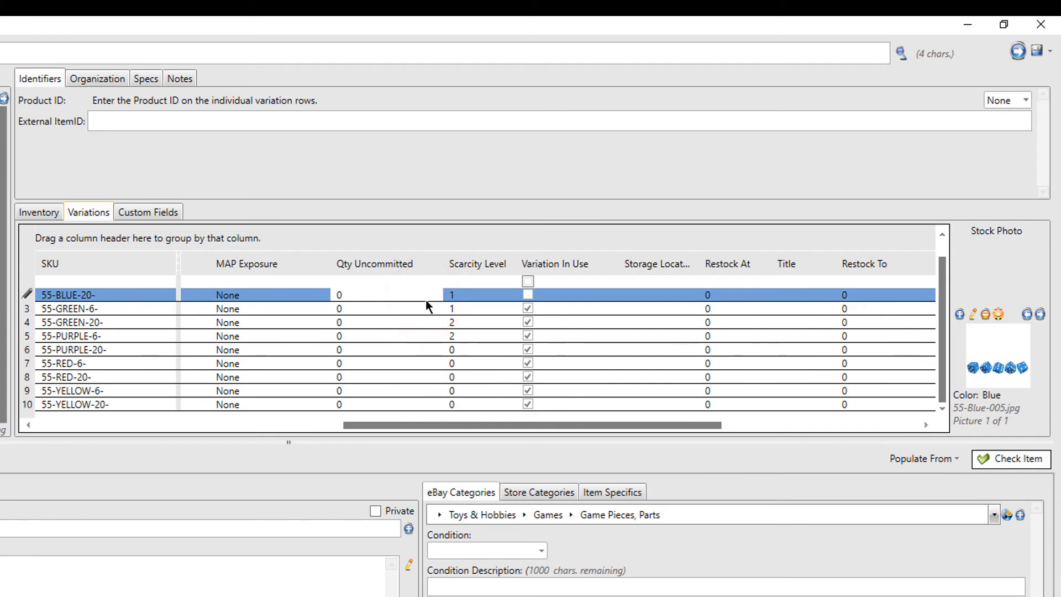
right_click(426, 299)
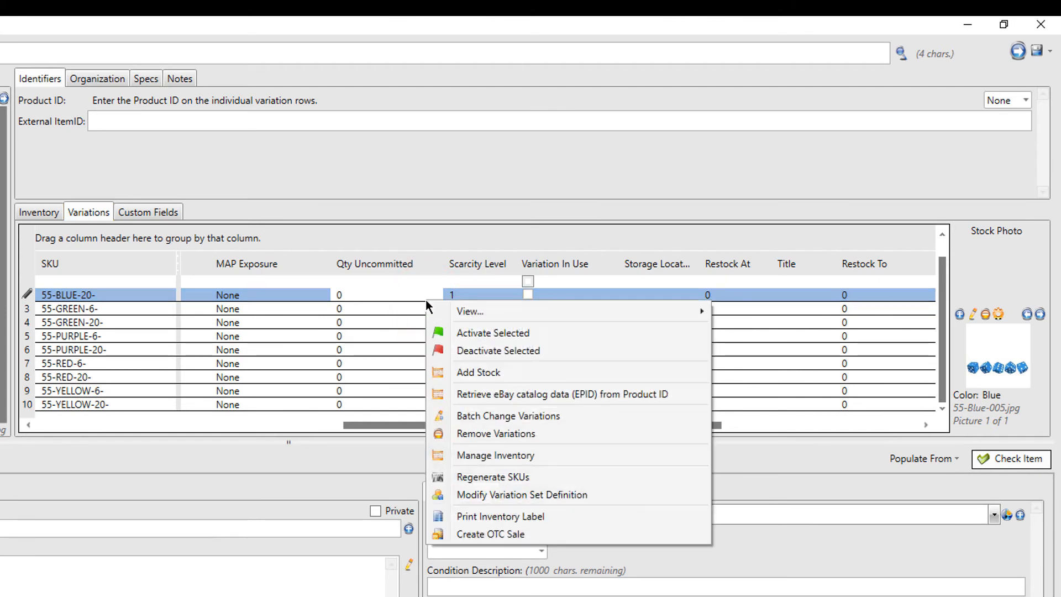
mouse_move(449, 307)
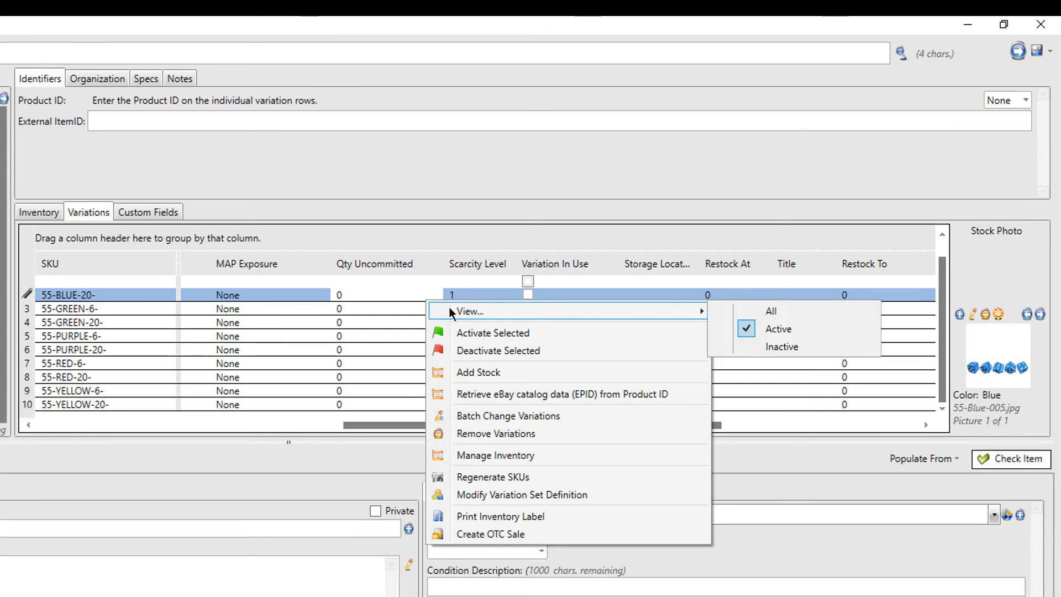
left_click(766, 343)
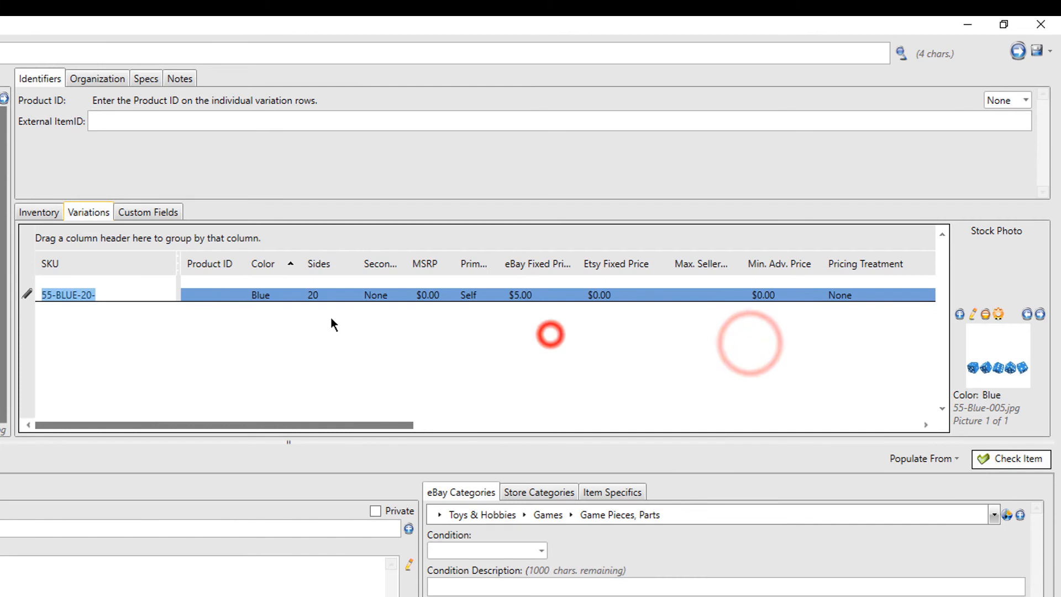
- Switch the variation list to show all variations, both active and inactive
right_click(331, 294)
mouse_move(383, 307)
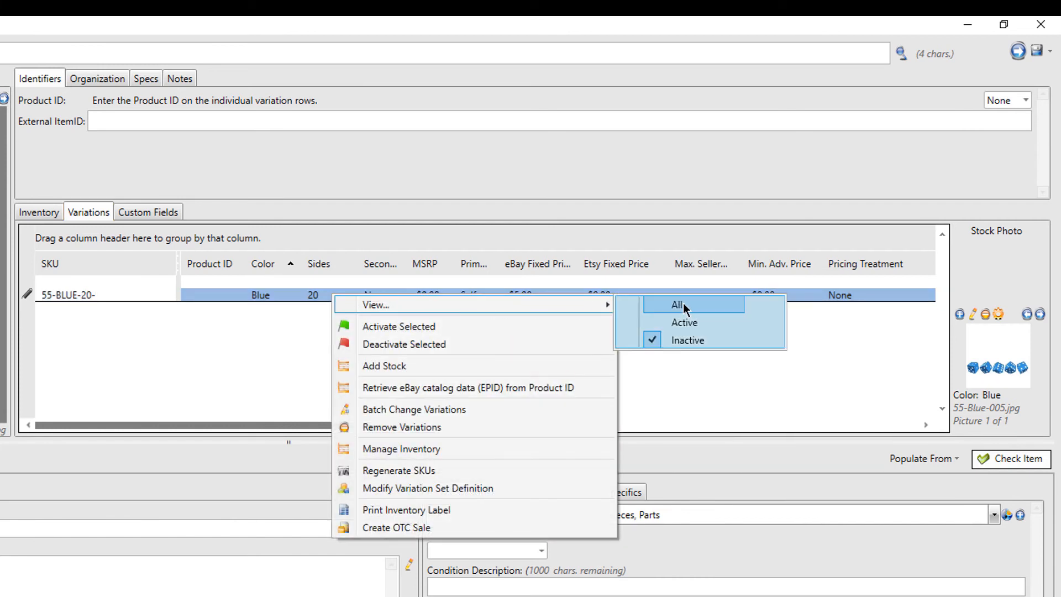
left_click(683, 305)
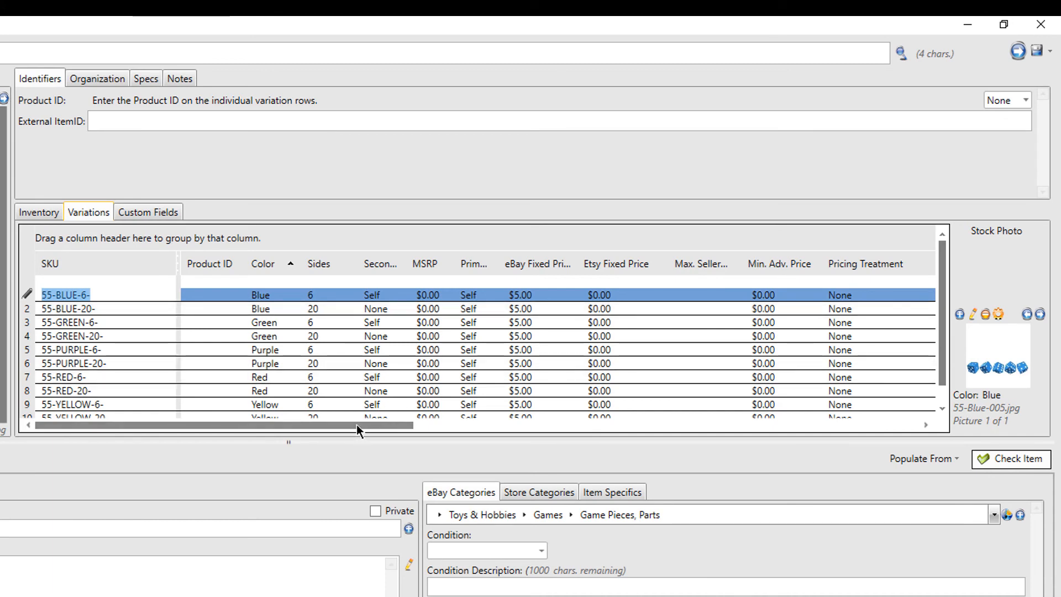
- Clear the Variation In Use setting of the green 6-sided variation
left_click_drag(356, 425, 643, 420)
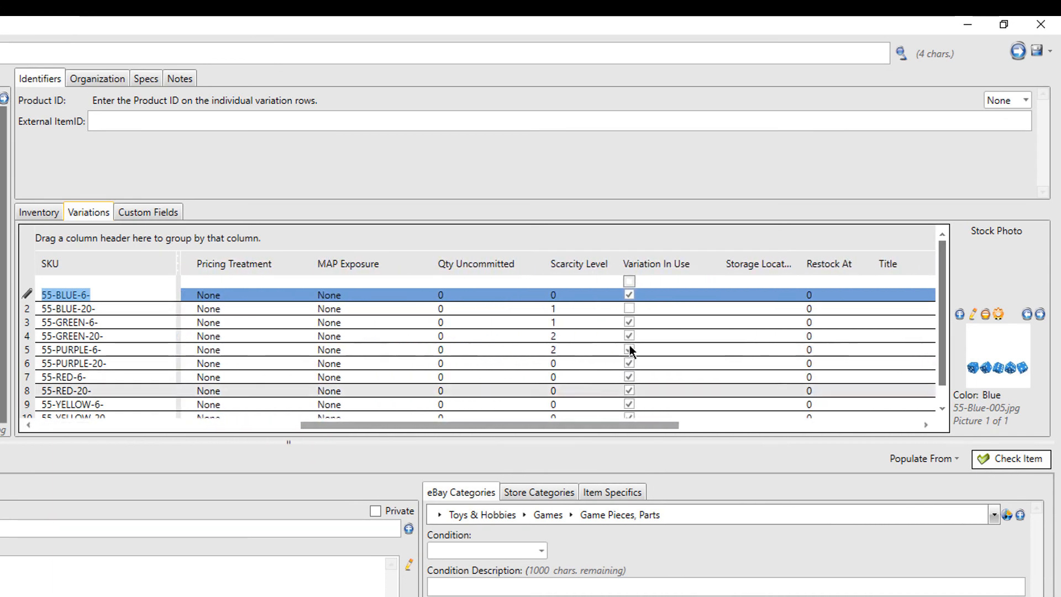
left_click(652, 307)
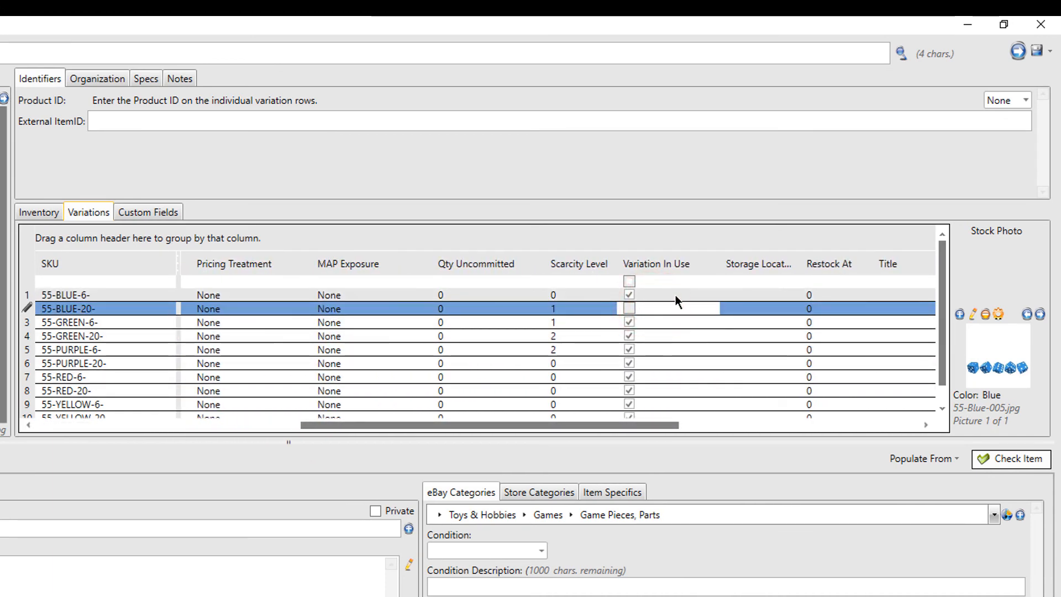
left_click(675, 295)
left_click(675, 307)
left_click(687, 322)
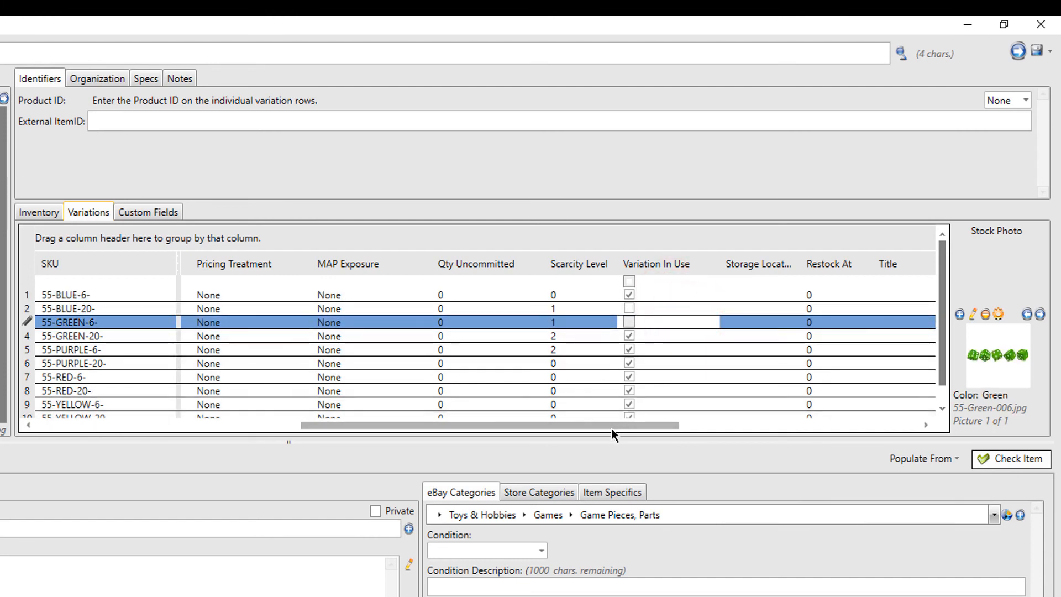
- Review the Color values in the variation set definition, then save and exit it
right_click(538, 323)
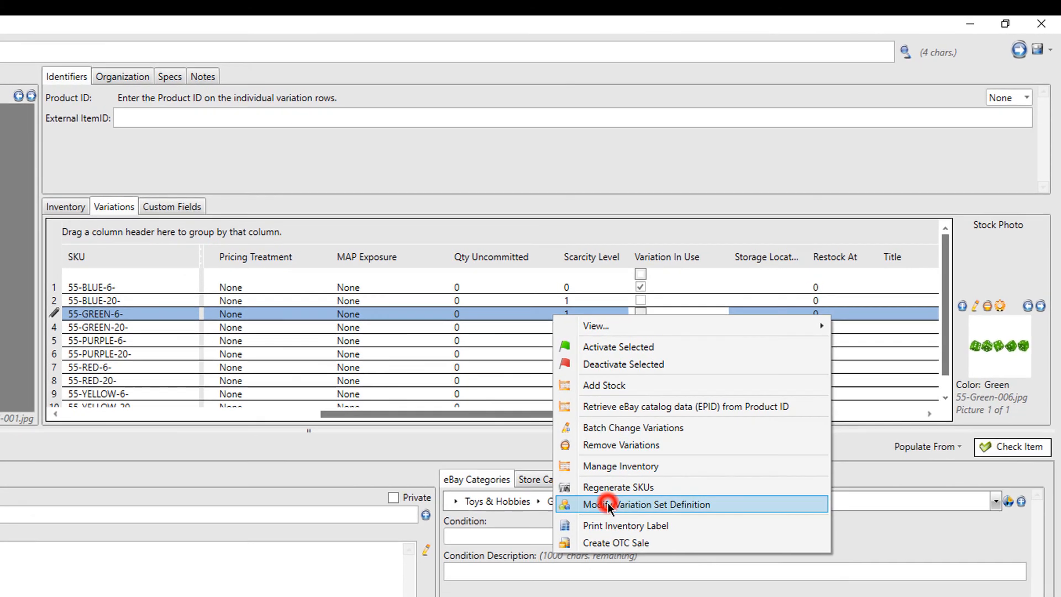
left_click(595, 516)
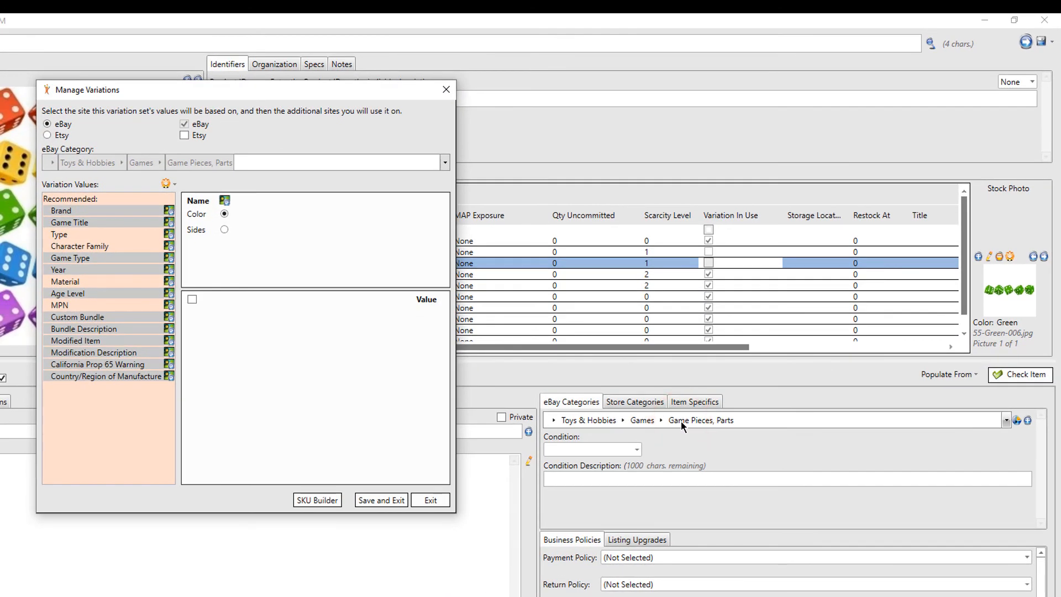
left_click(200, 214)
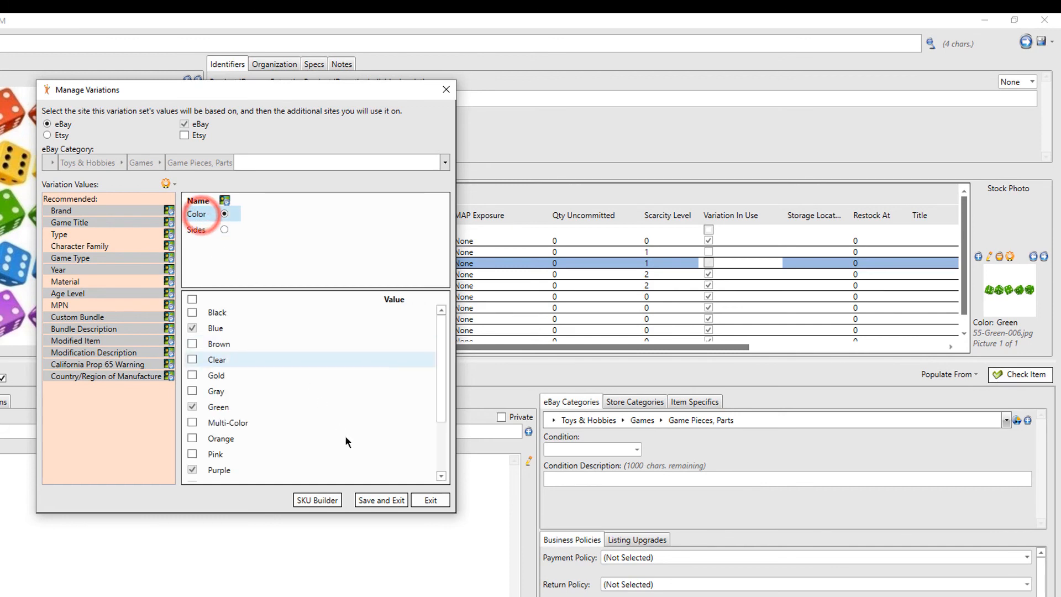
left_click(394, 501)
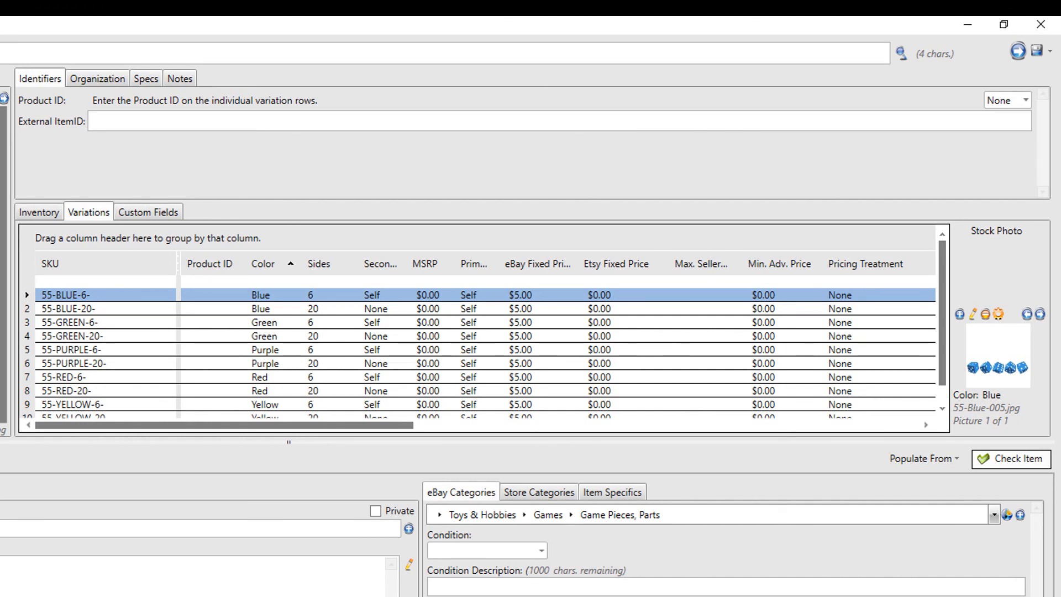
right_click(434, 319)
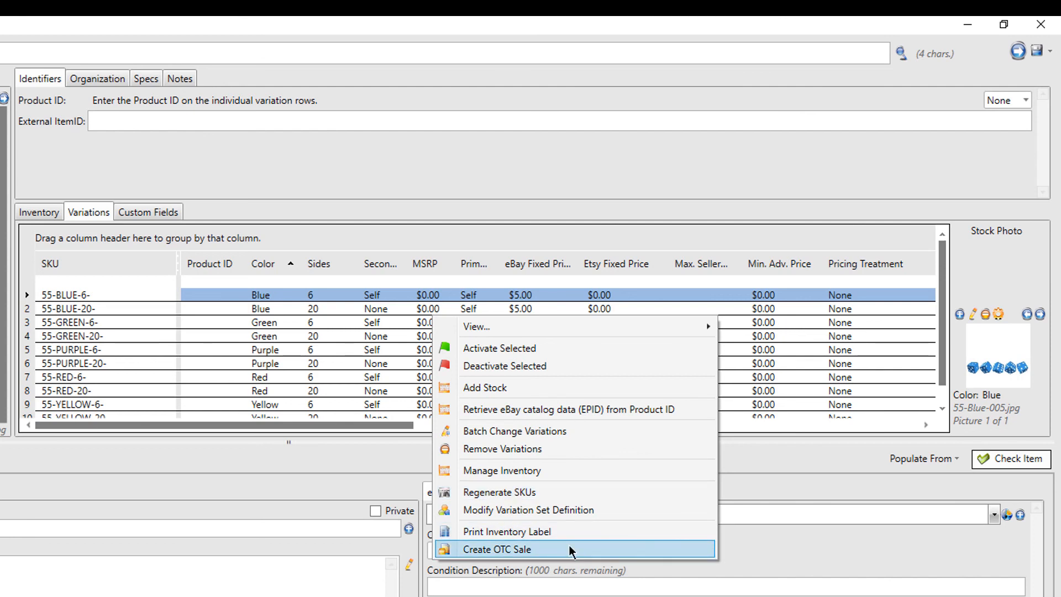
left_click(697, 294)
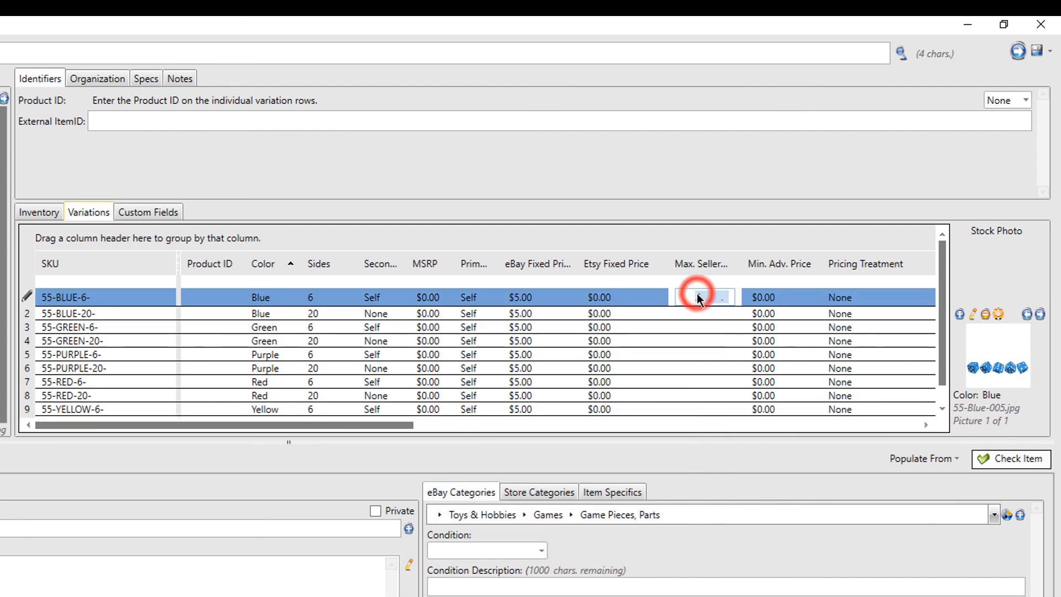
right_click(654, 295)
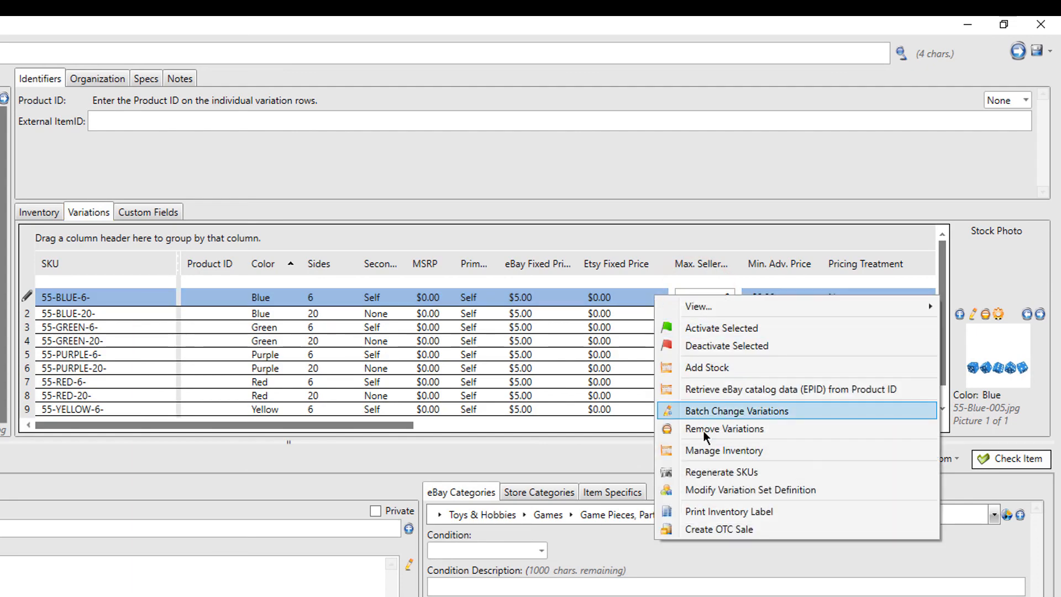